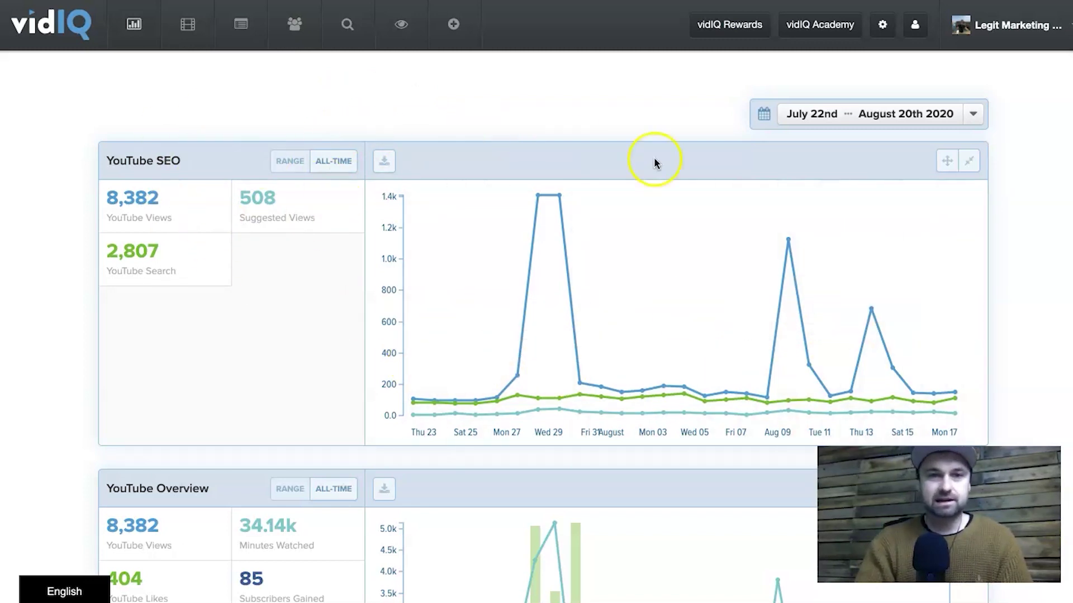
Set the analytics date range to January 1st through August 20th 2020
click(891, 129)
click(869, 228)
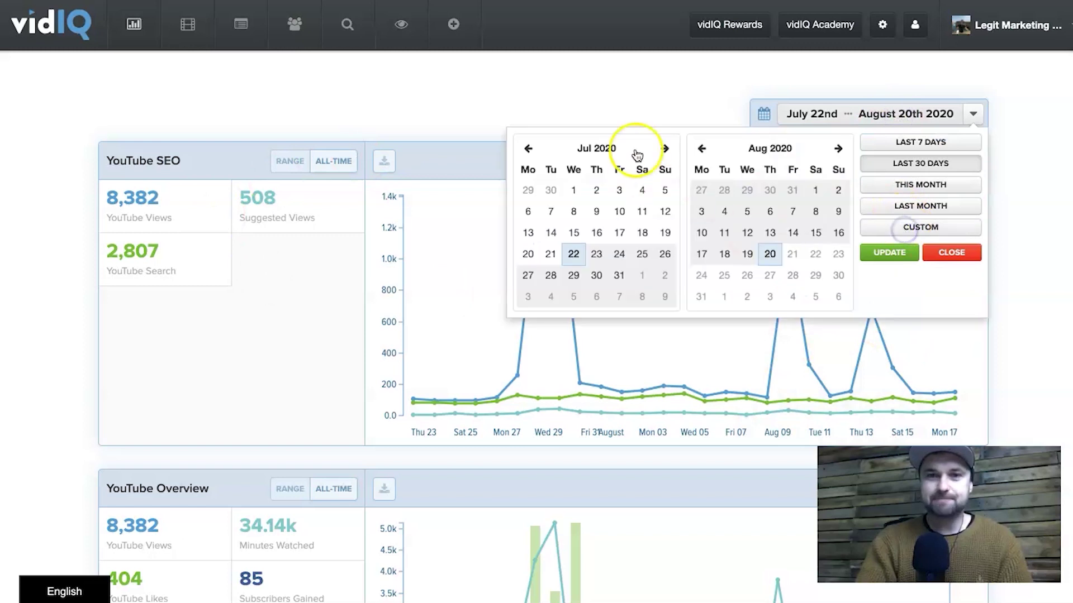
click(528, 149)
click(529, 148)
click(528, 149)
click(529, 149)
click(528, 149)
click(529, 148)
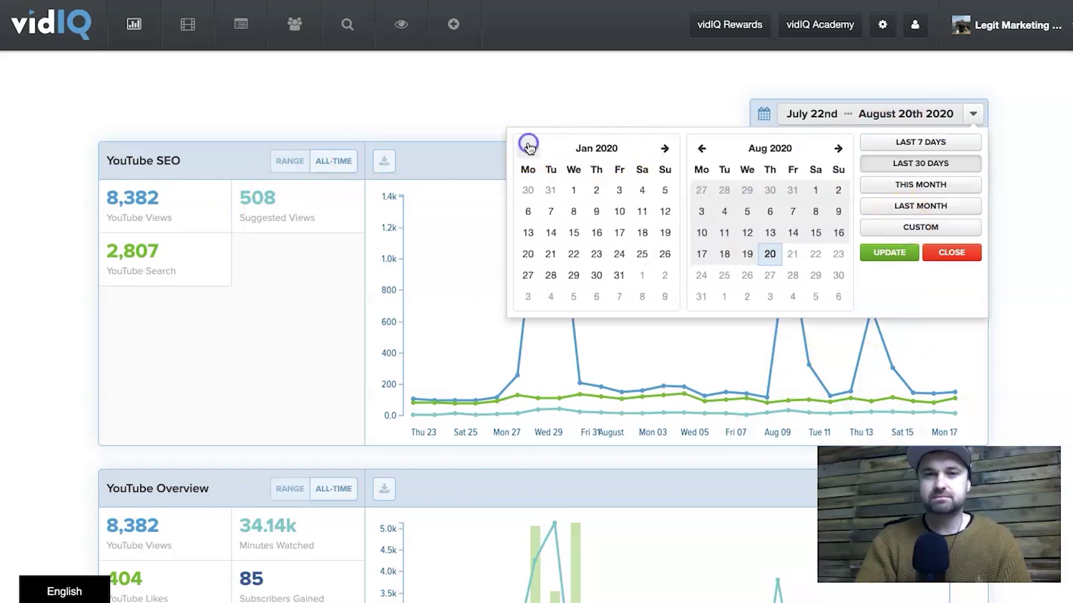
click(567, 197)
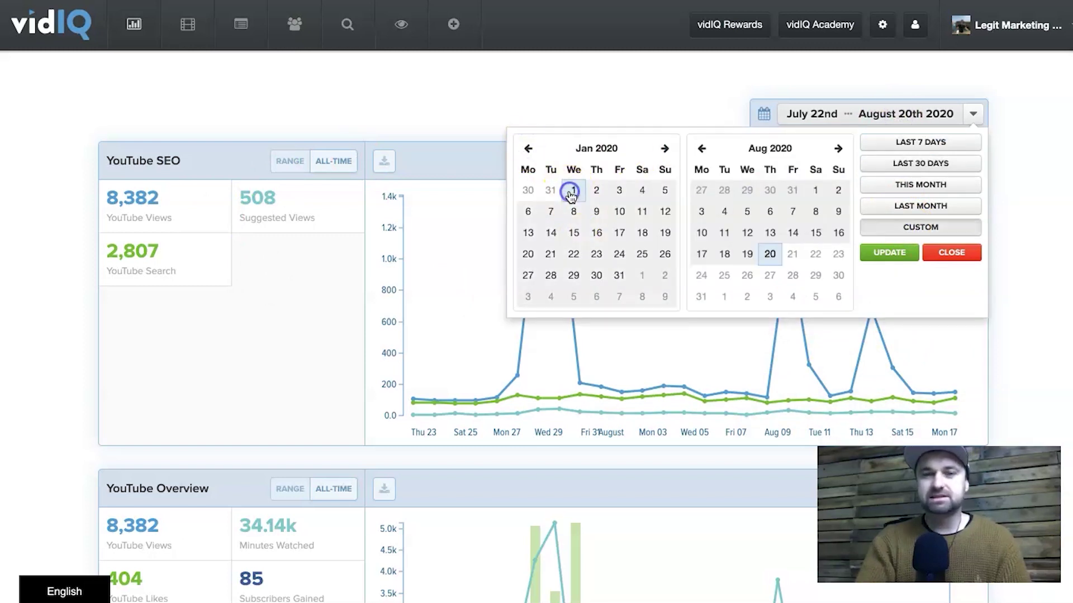
click(889, 253)
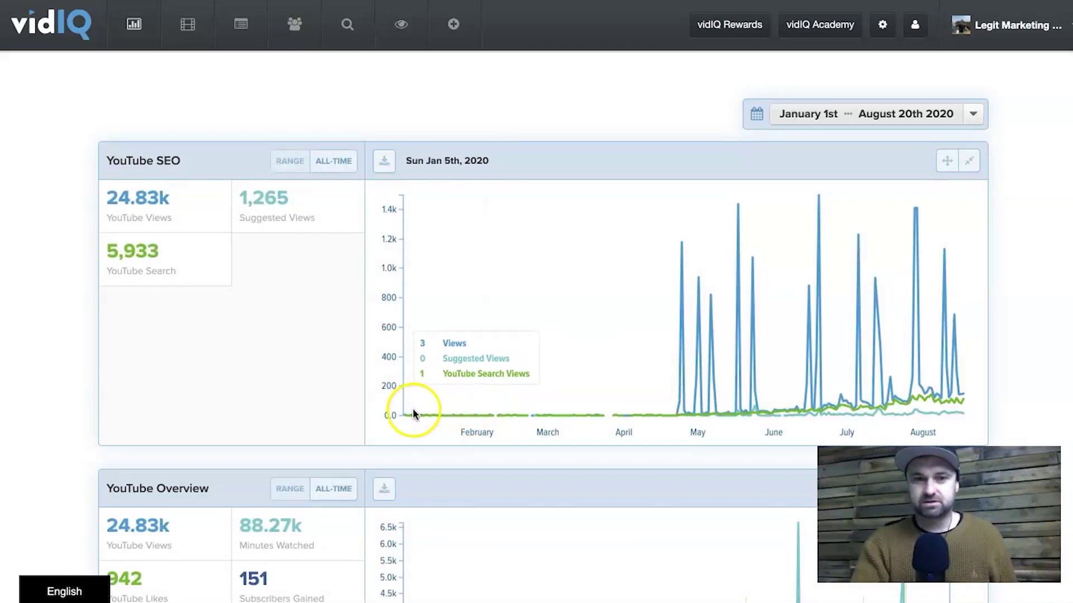
Examine the YouTube SEO chart and the YouTube Overview figures for the selected date range
mouse_move(705, 371)
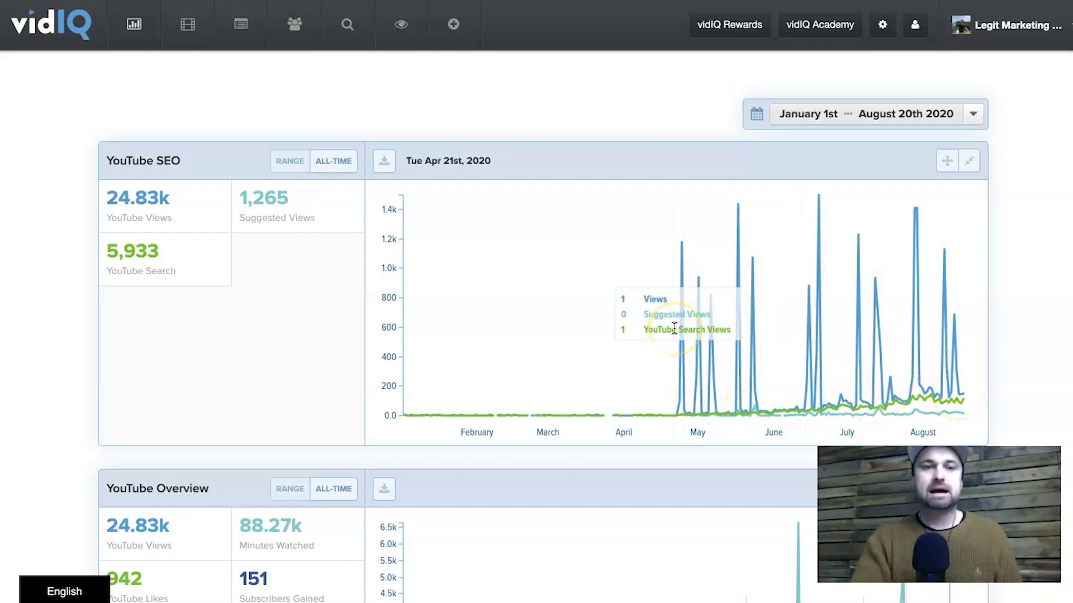
scroll(674, 328, down, 1)
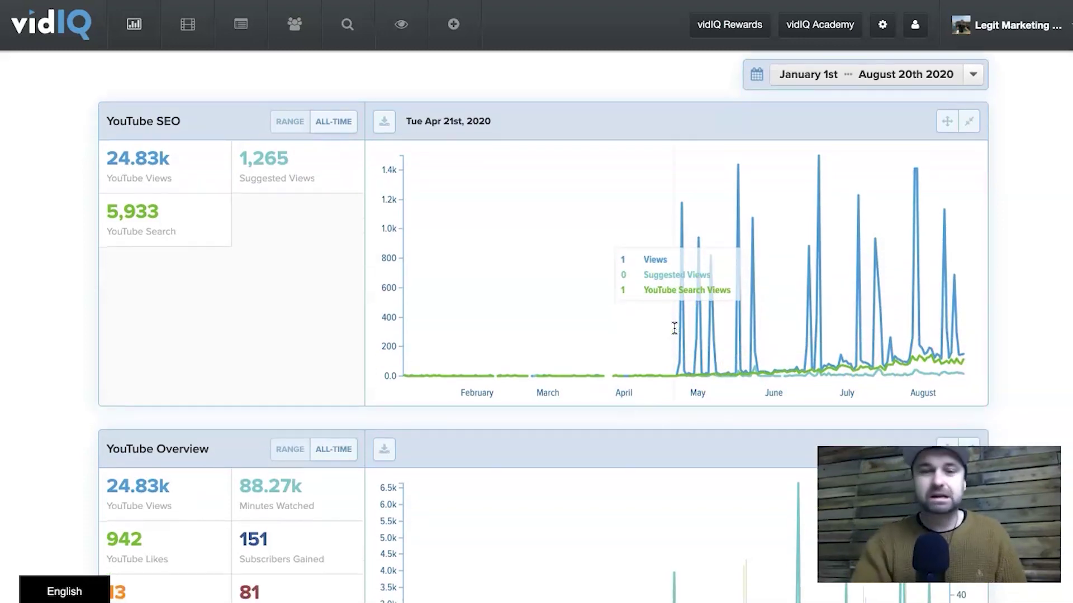
scroll(675, 329, down, 5)
scroll(674, 329, up, 2)
scroll(342, 450, down, 3)
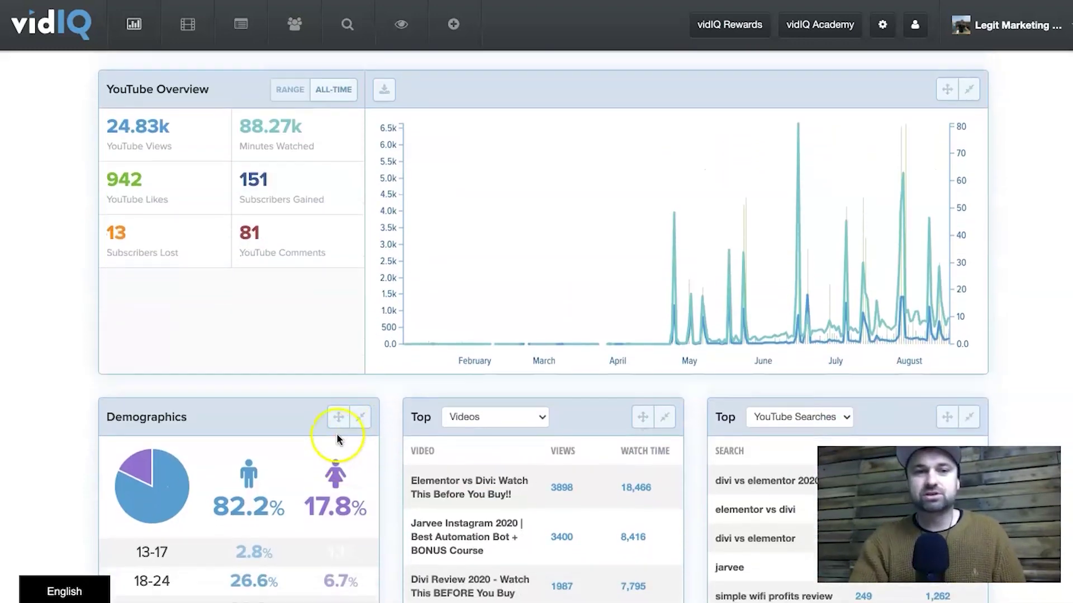
scroll(95, 126, up, 1)
drag(88, 177, 282, 289)
click(289, 293)
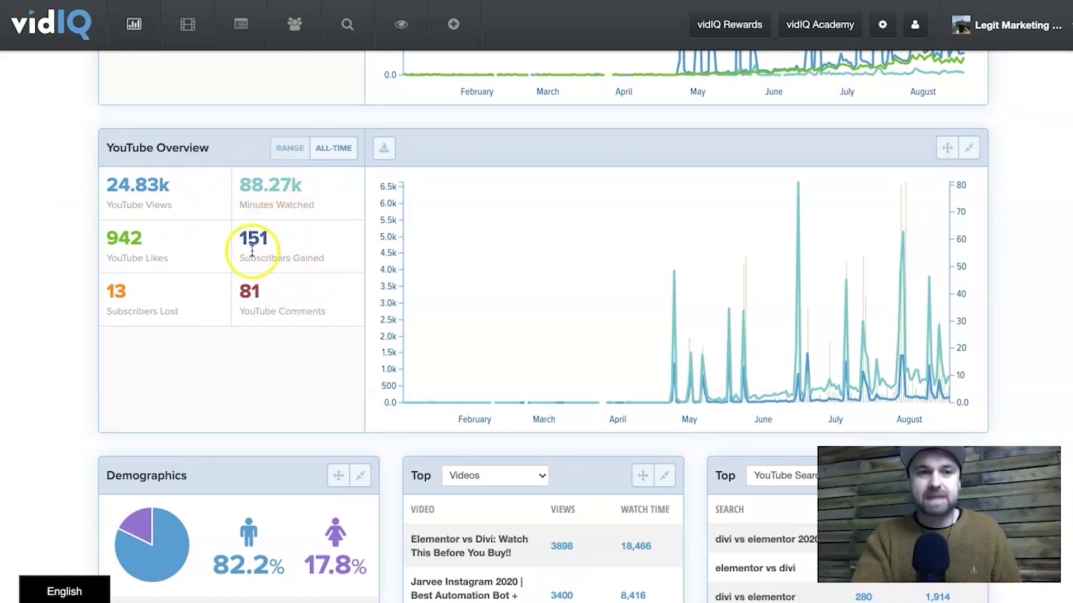
Review the demographics, top videos and searches, best time to post, embed URLs, top playlists and trends
scroll(266, 303, down, 5)
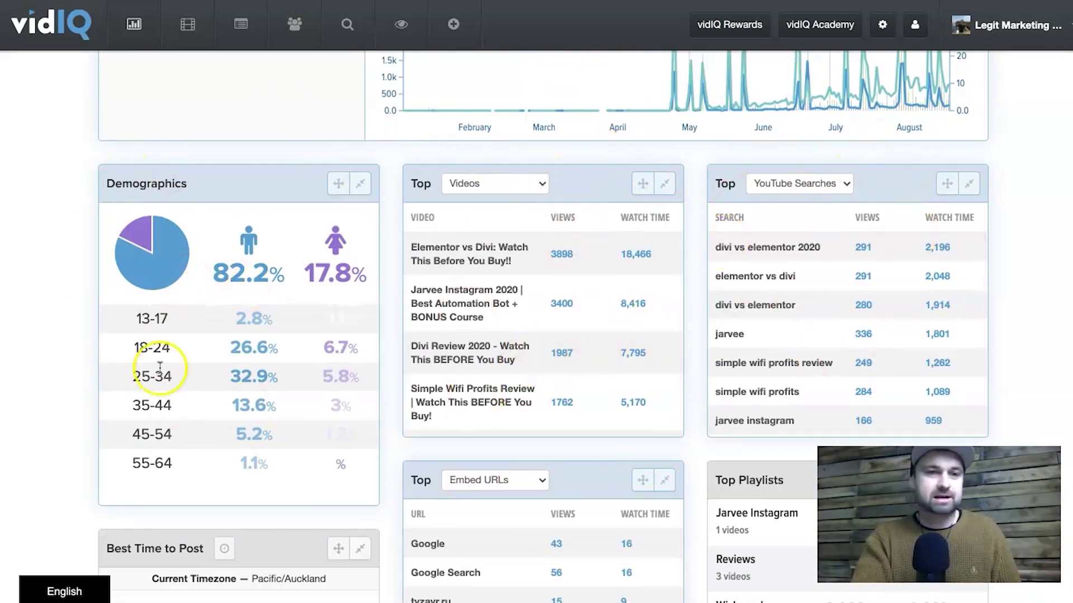
scroll(263, 364, down, 3)
scroll(268, 279, up, 2)
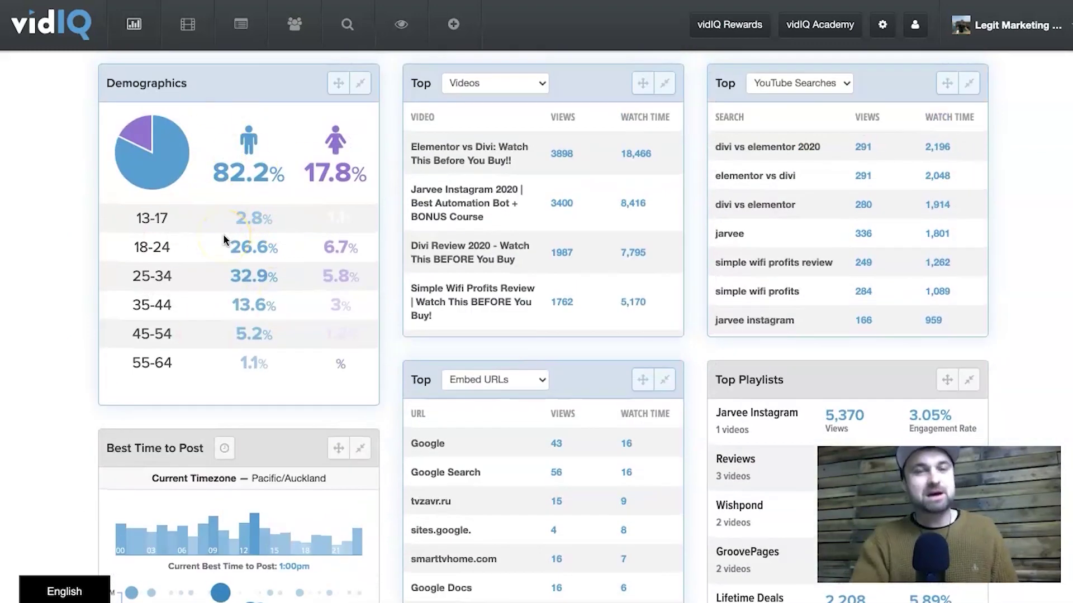
scroll(223, 234, down, 5)
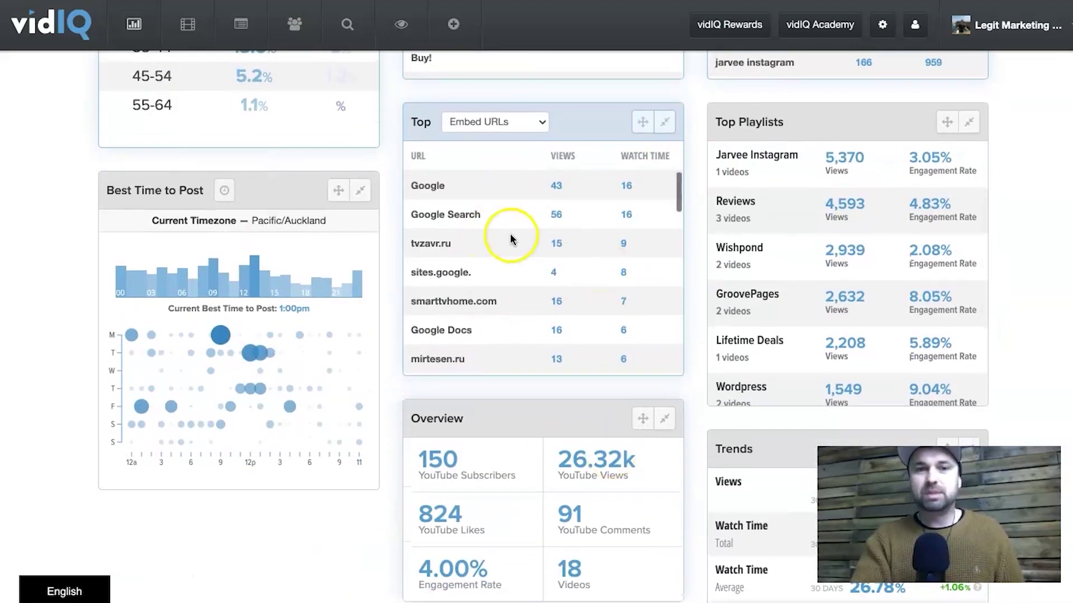
scroll(726, 210, down, 3)
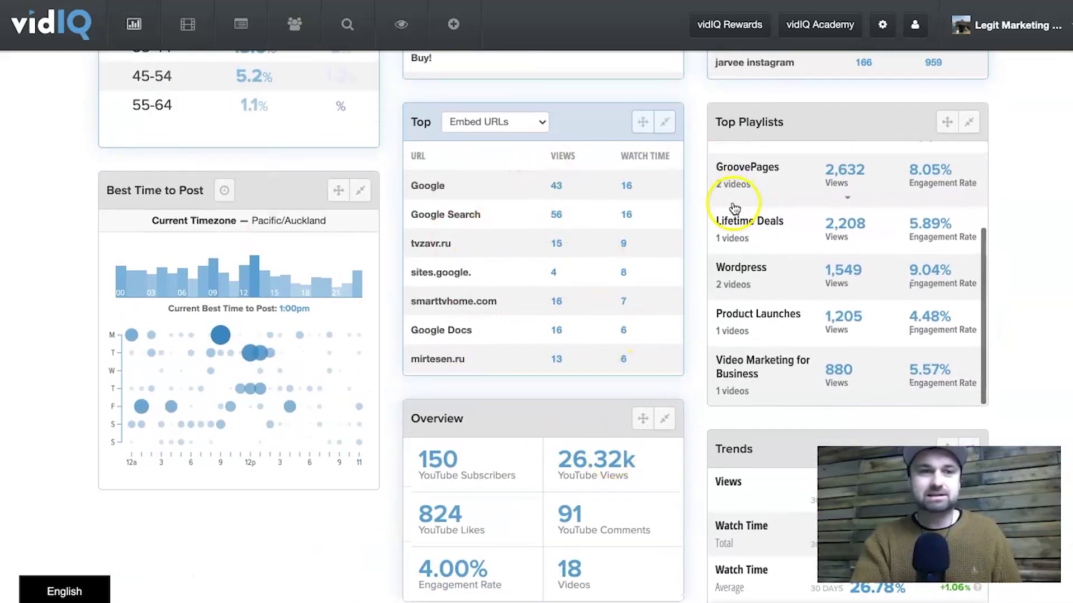
scroll(492, 450, down, 2)
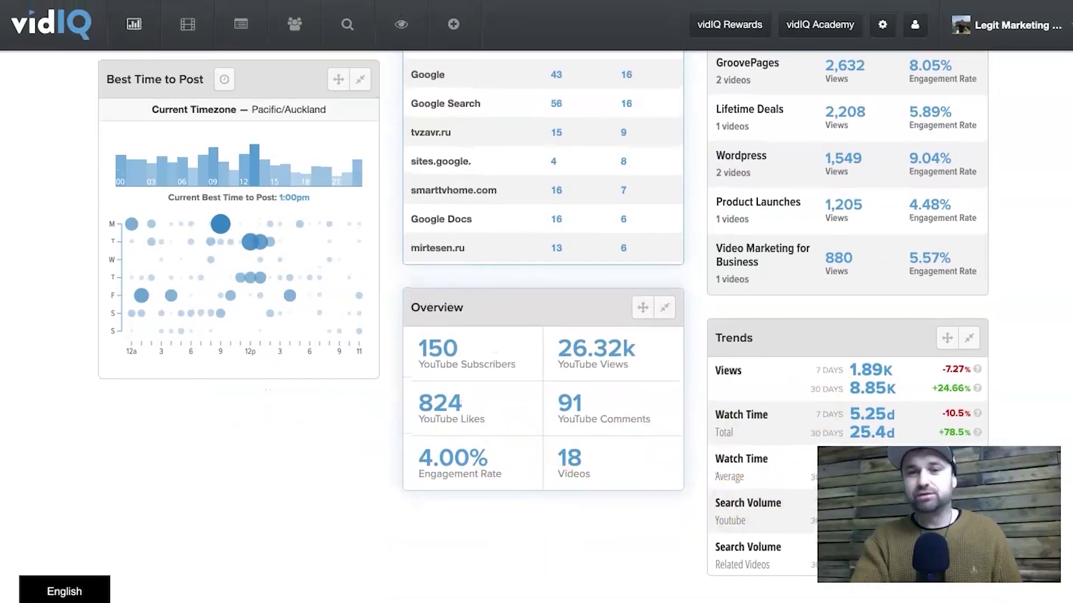
Change the analytics date range to the last 7 days
scroll(793, 368, up, 12)
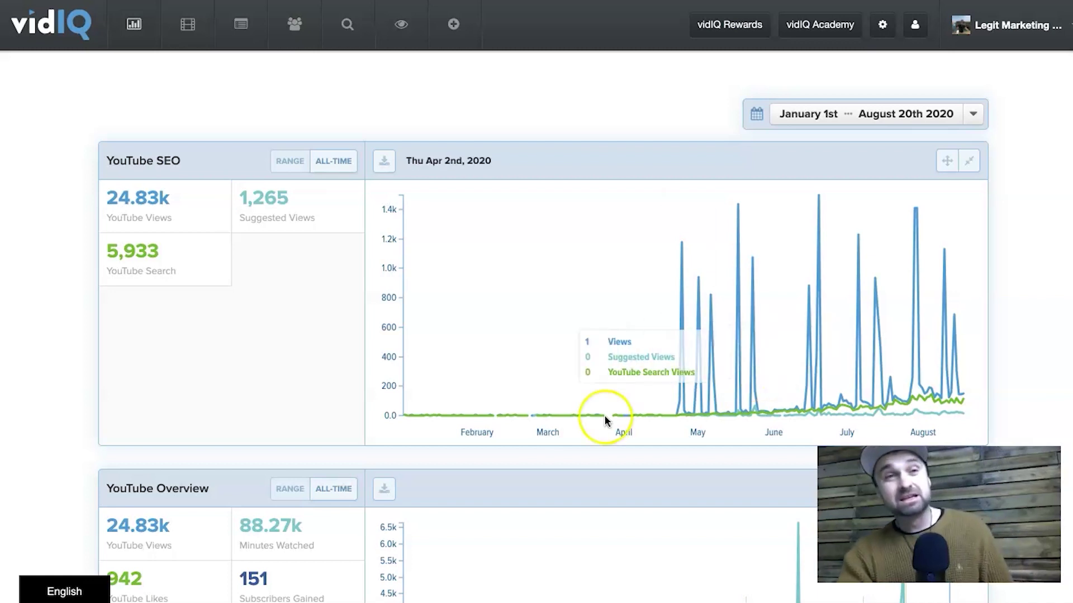
click(858, 114)
click(906, 147)
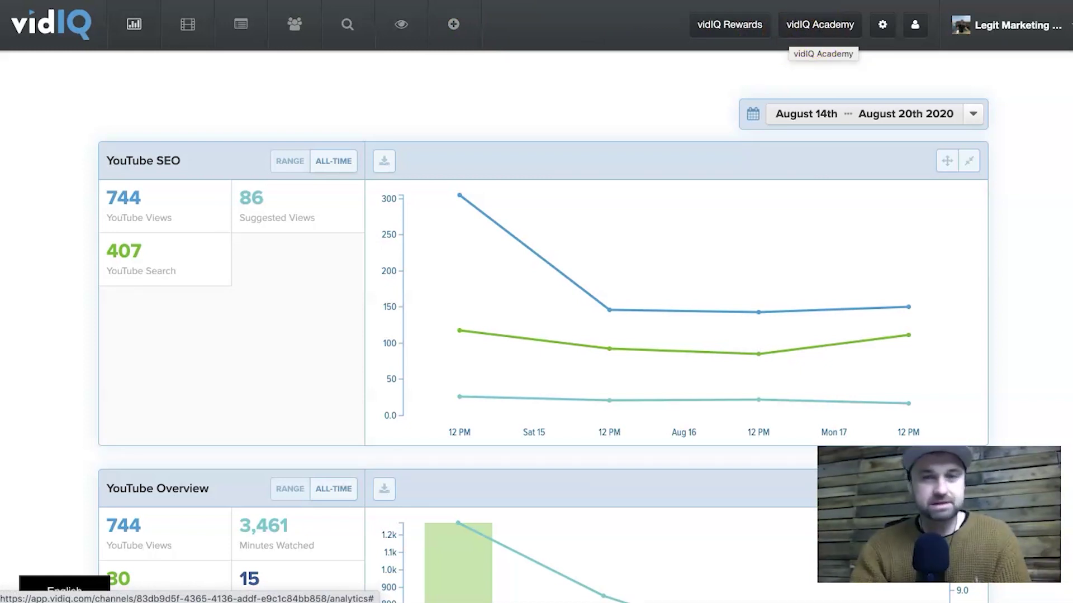
Open the vidIQ Academy and browse the available courses
click(820, 24)
scroll(374, 100, down, 1)
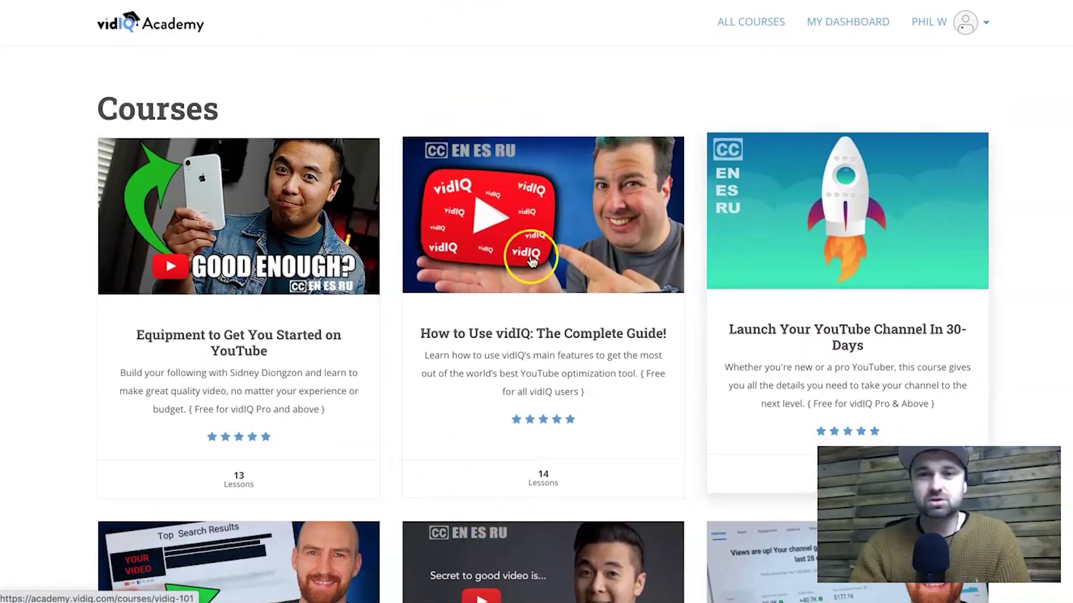
scroll(530, 261, down, 4)
scroll(435, 271, up, 4)
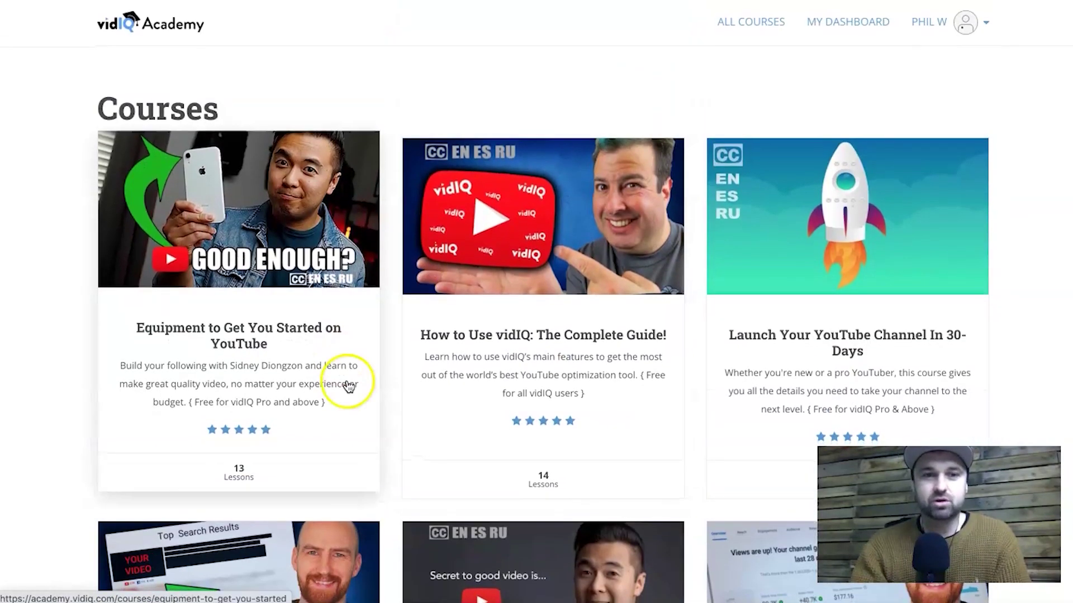
scroll(354, 376, down, 5)
scroll(551, 124, up, 5)
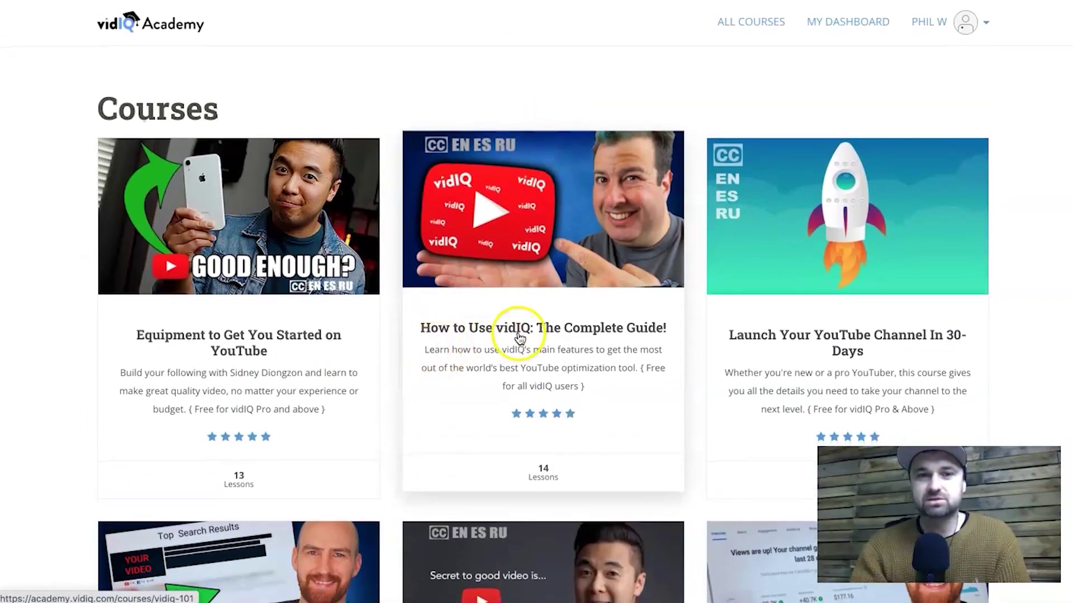
Open the course "How to Use vidIQ: The Complete Guide!" and look through its lesson plan
click(554, 258)
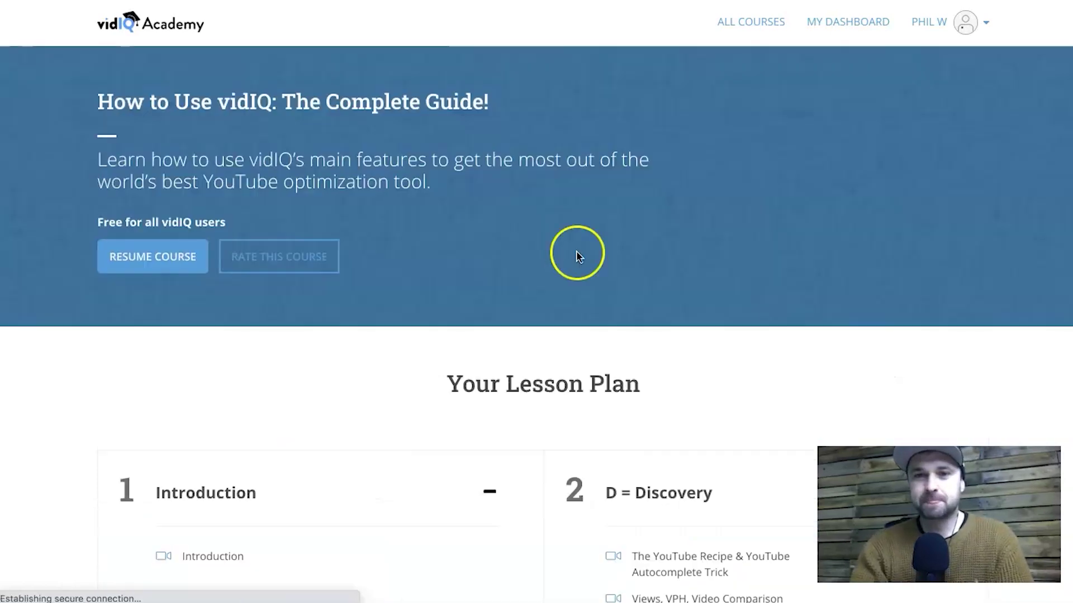
click(661, 252)
scroll(661, 252, down, 7)
click(725, 133)
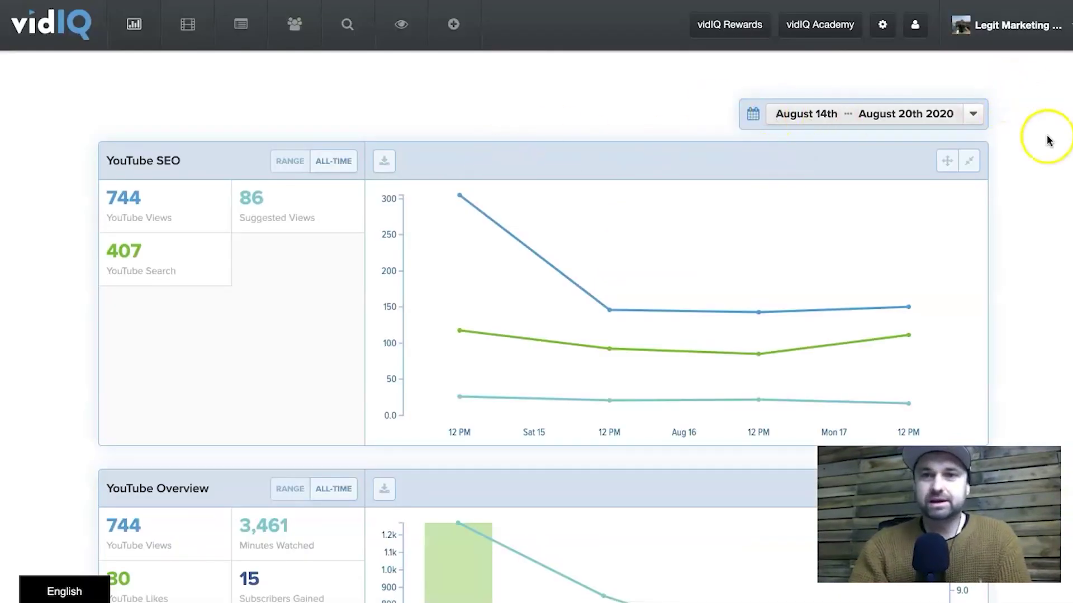
On YouTube, examine the vidIQ overview statistics and the title of the Grow Me Organic Review & Demo video
scroll(1049, 139, down, 15)
scroll(1049, 139, up, 15)
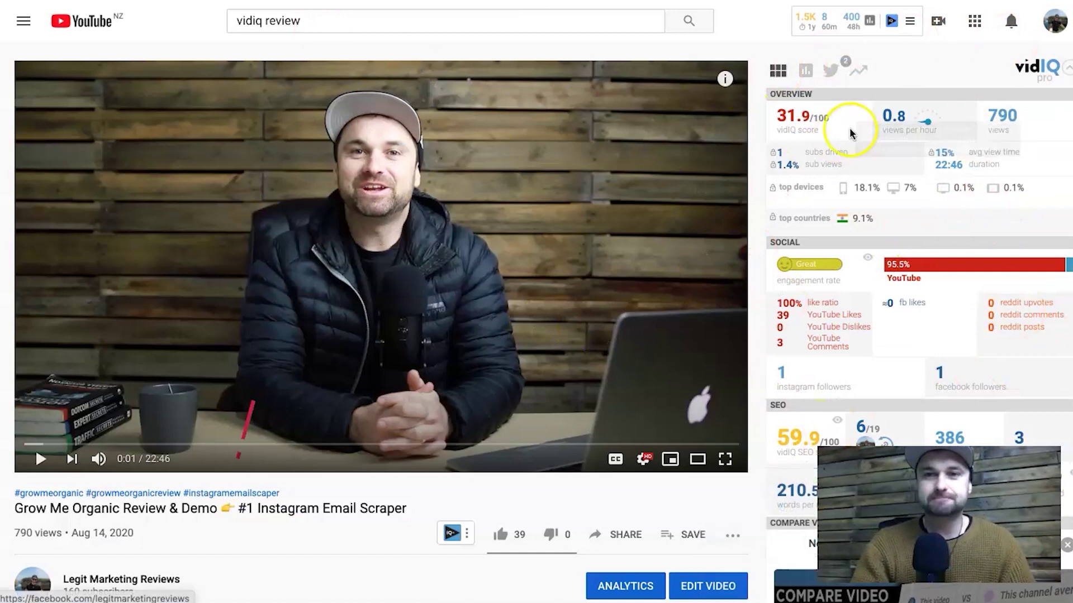
scroll(960, 179, down, 1)
scroll(962, 180, up, 1)
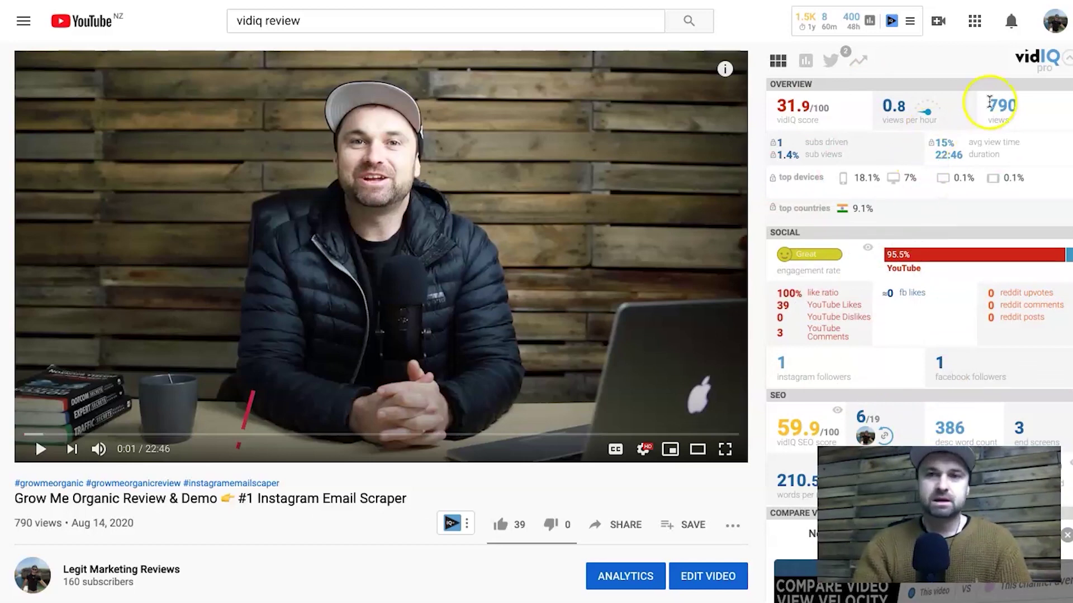
scroll(1029, 178, down, 1)
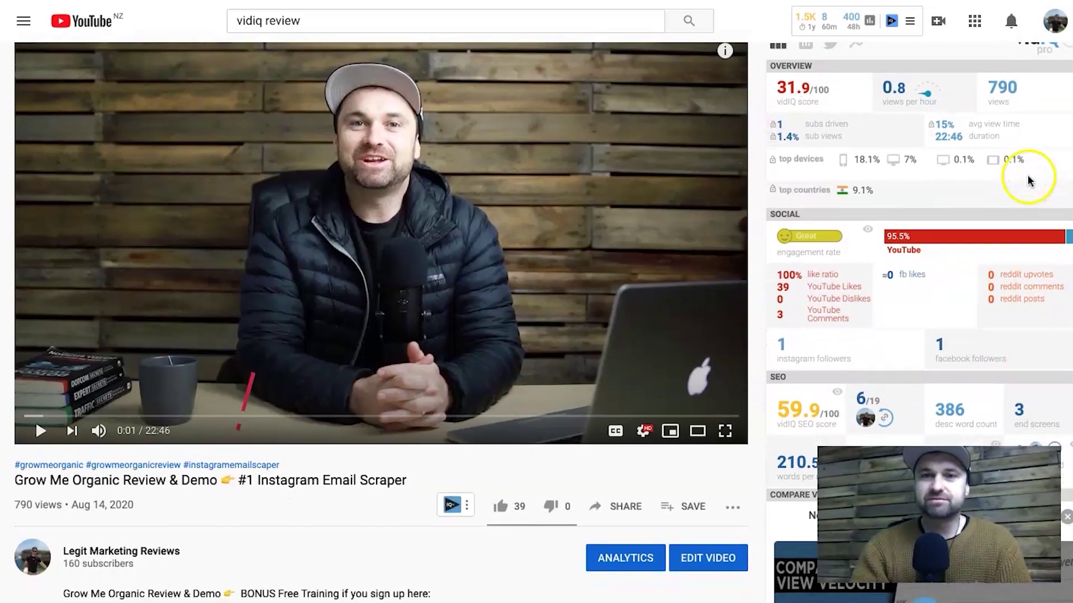
scroll(947, 180, up, 1)
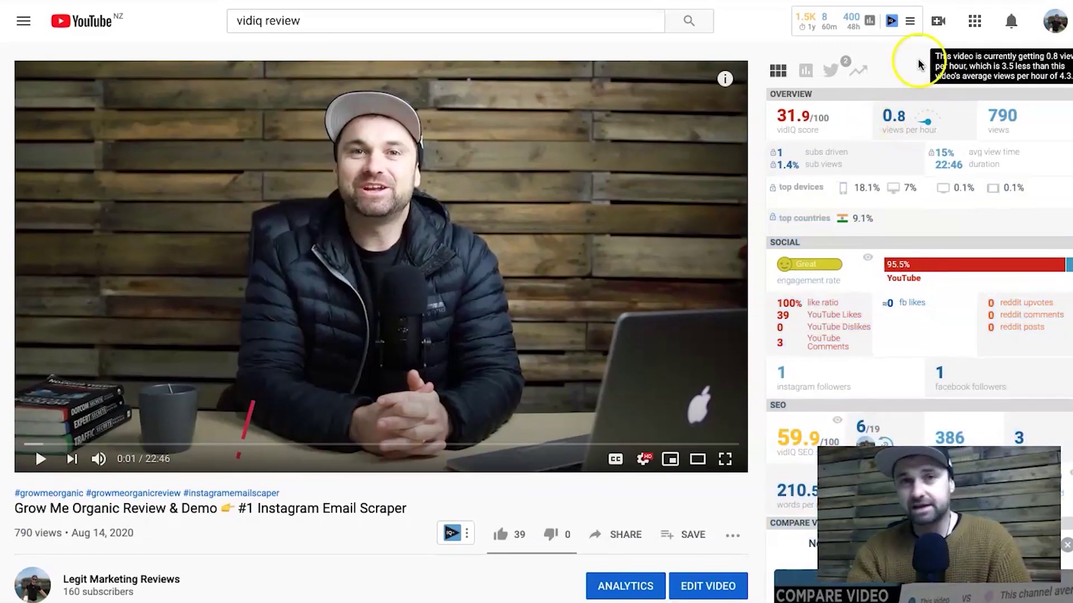
mouse_move(913, 125)
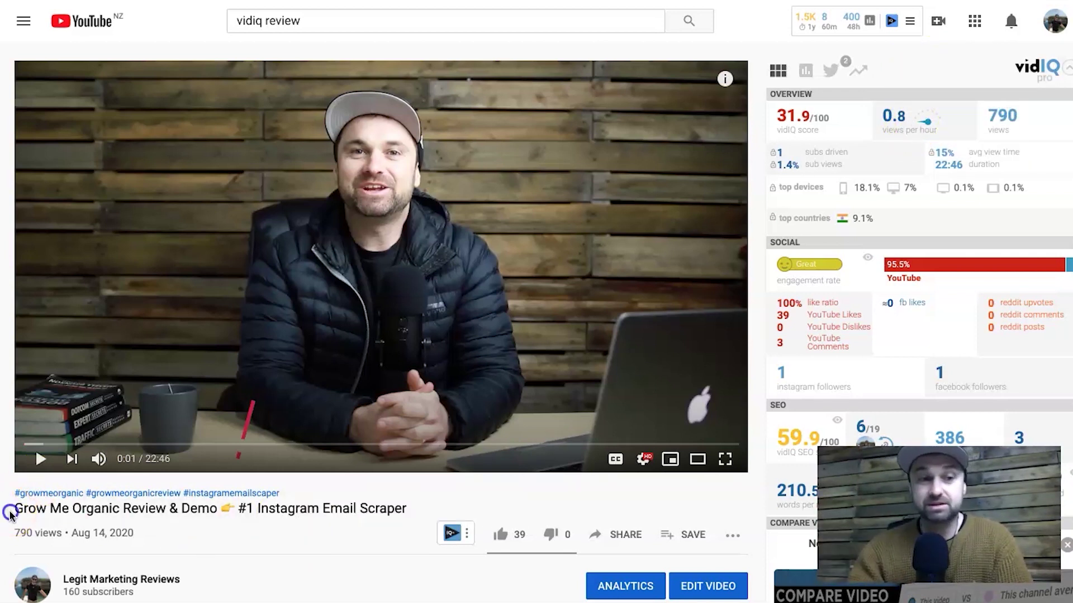
click(134, 515)
click(182, 521)
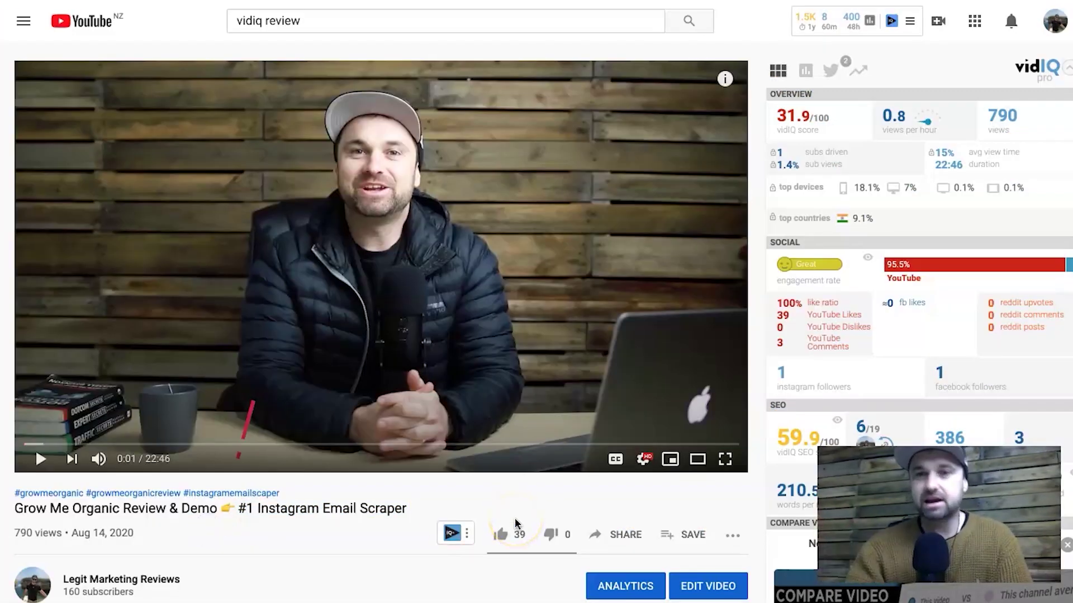
Examine the video's optimization checklist, controversial keywords, channel statistics and video tag rankings in vidIQ
scroll(575, 445, down, 10)
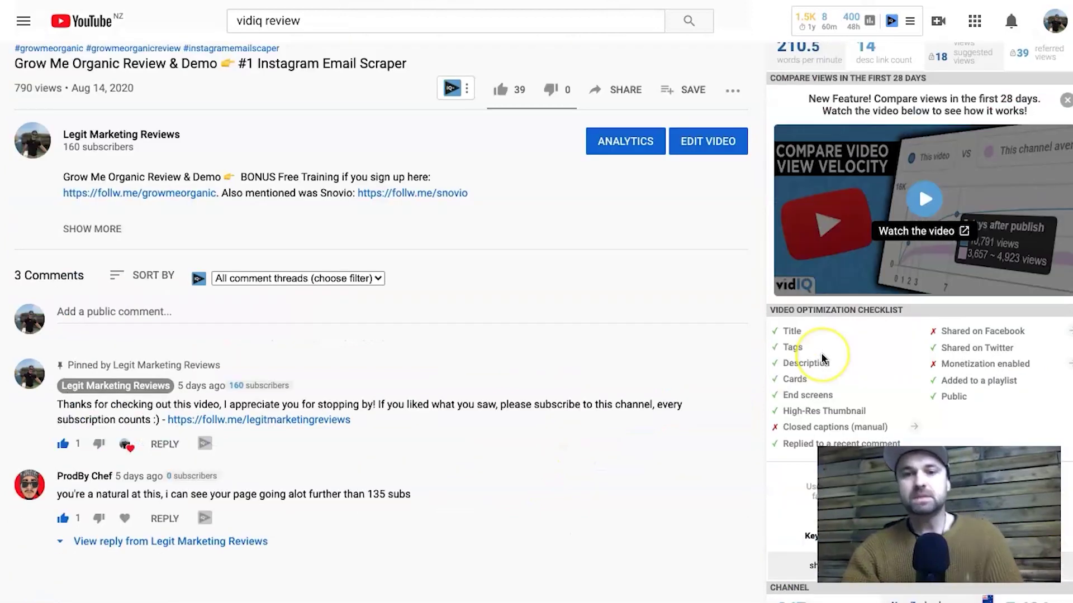
scroll(821, 358, down, 5)
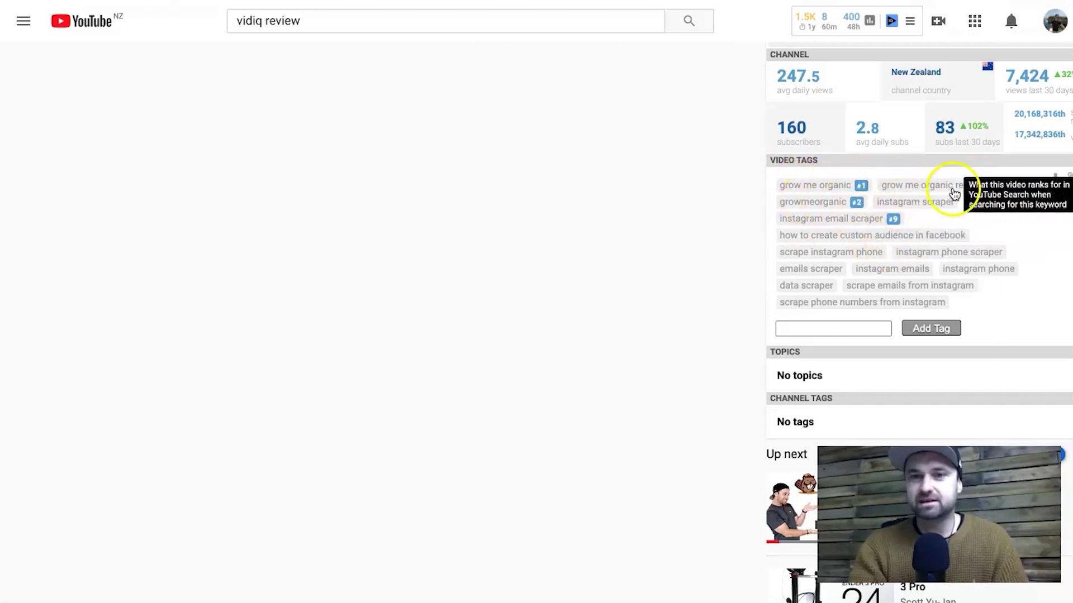
scroll(866, 277, up, 3)
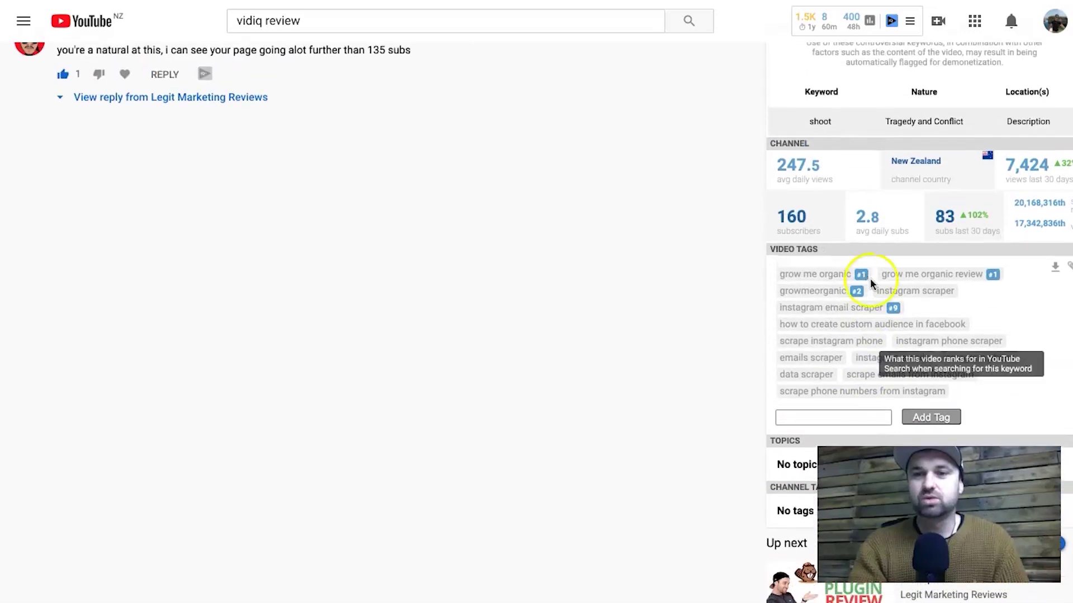
scroll(891, 376, down, 1)
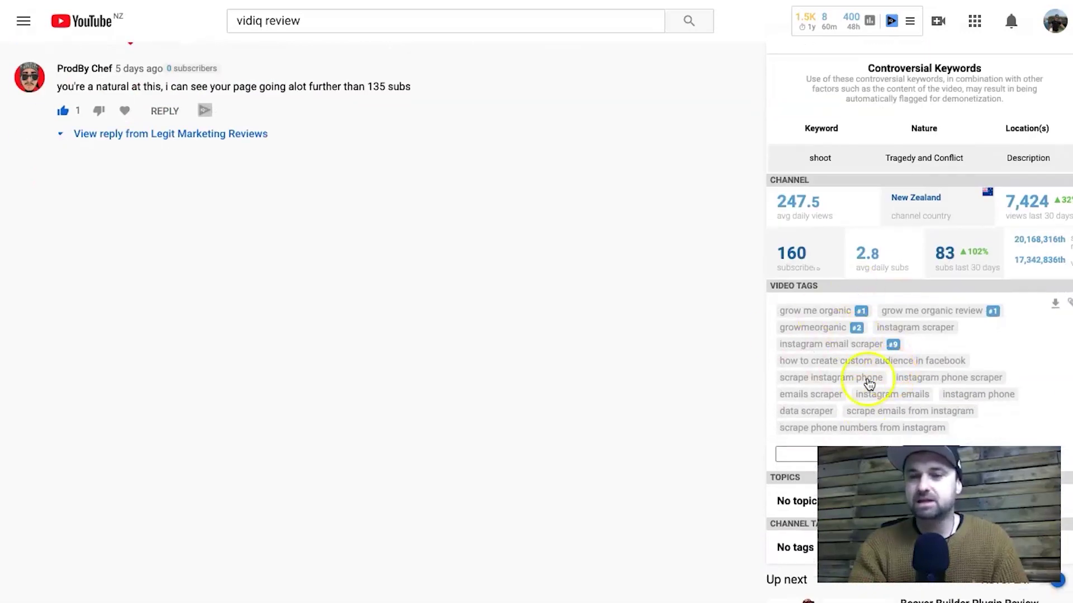
scroll(944, 402, up, 3)
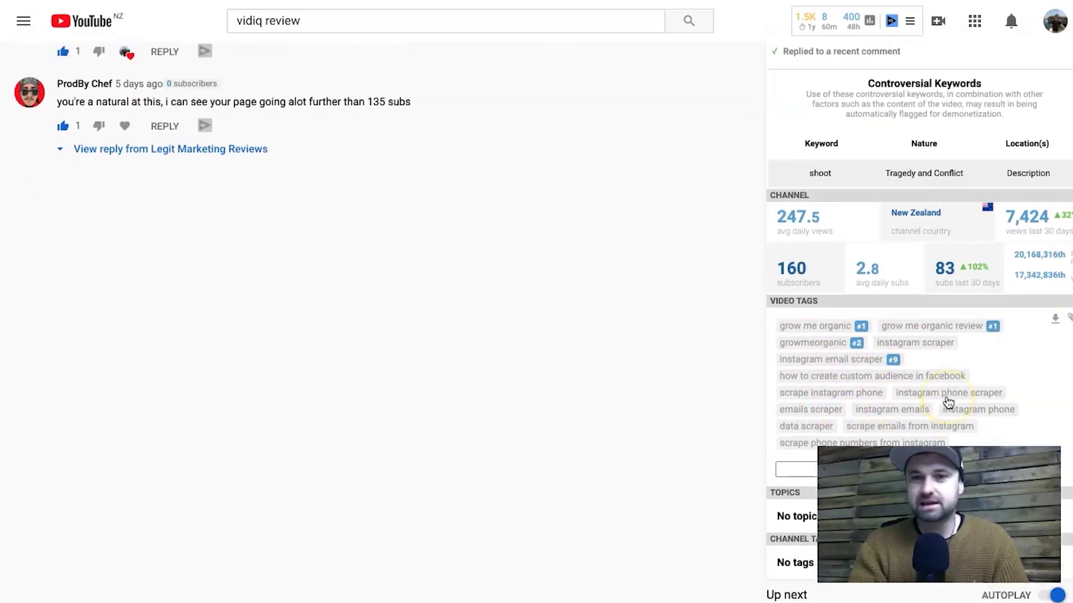
scroll(948, 403, up, 5)
scroll(927, 246, down, 2)
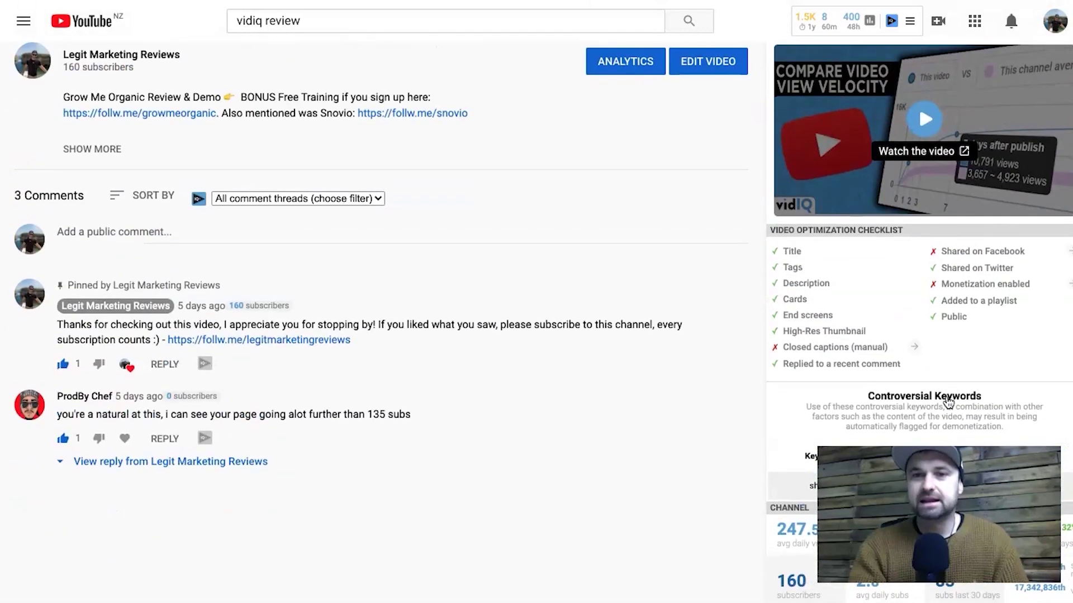
drag(770, 247, 834, 253)
click(766, 229)
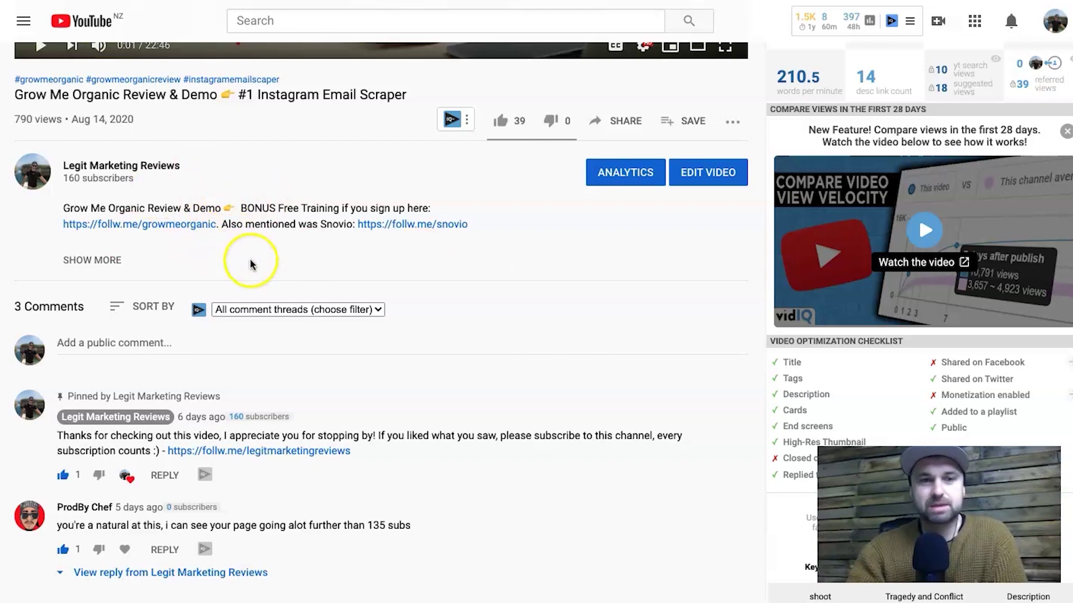
Open YouTube Studio for the channel from the account options
scroll(624, 231, up, 7)
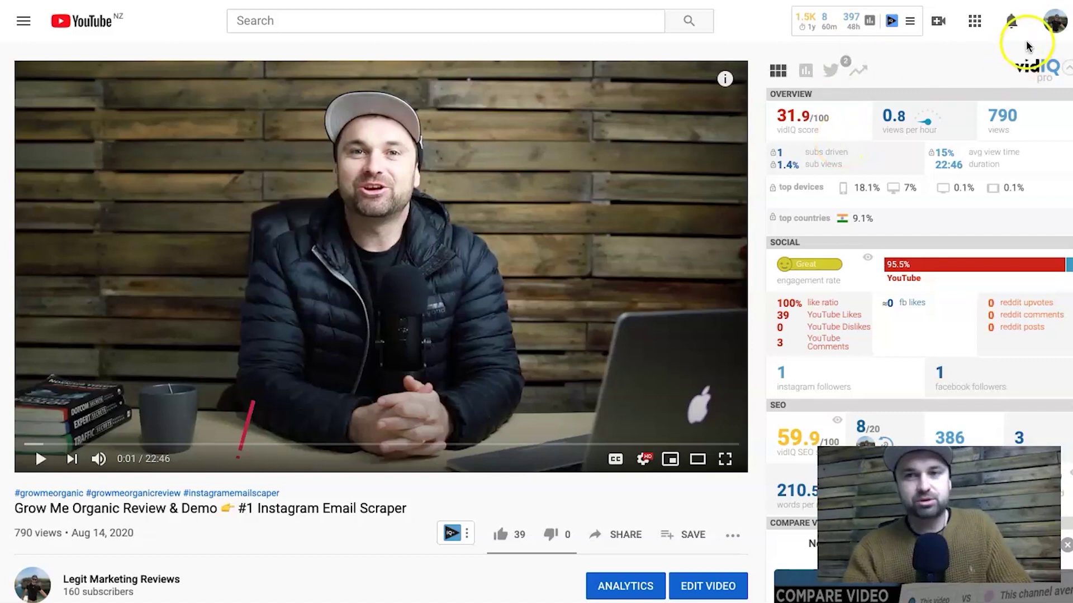
click(1056, 26)
click(869, 188)
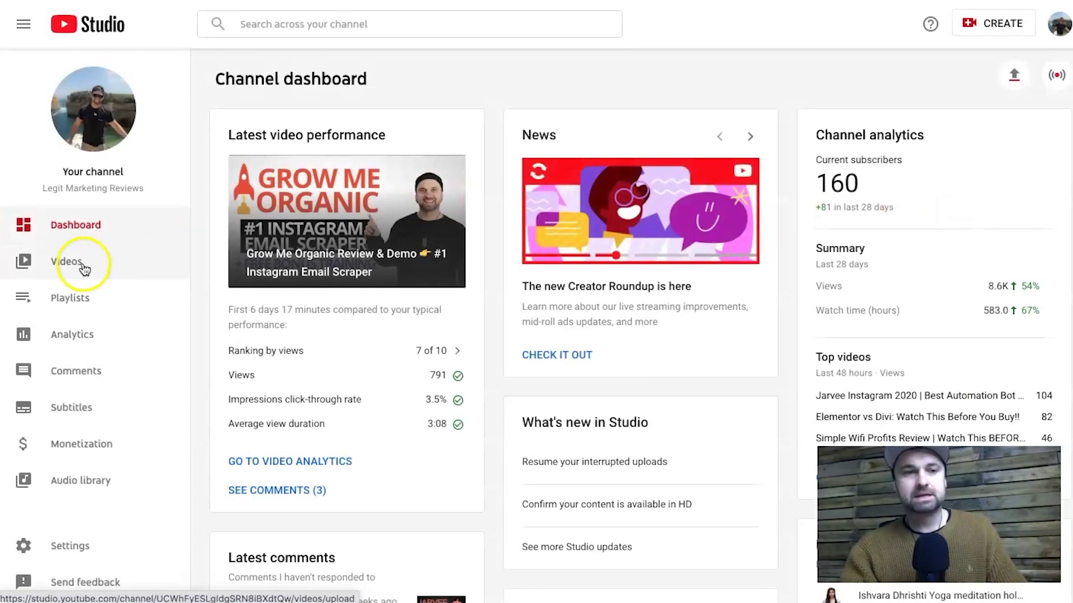
Open the channel's subtitles and bring up the subtitle languages of the Jarvee Instagram 2020 video
click(89, 408)
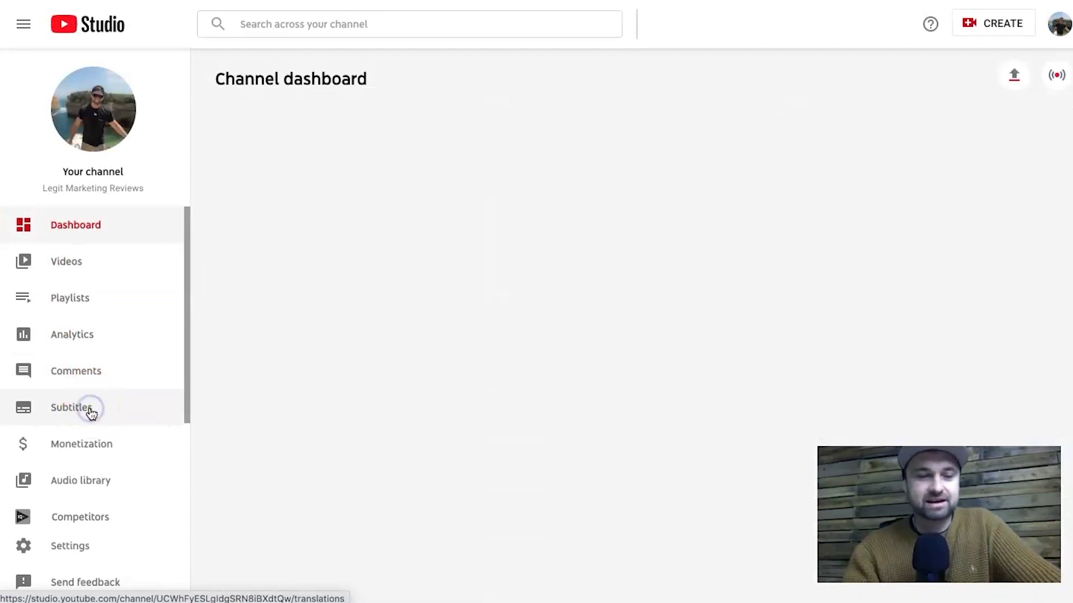
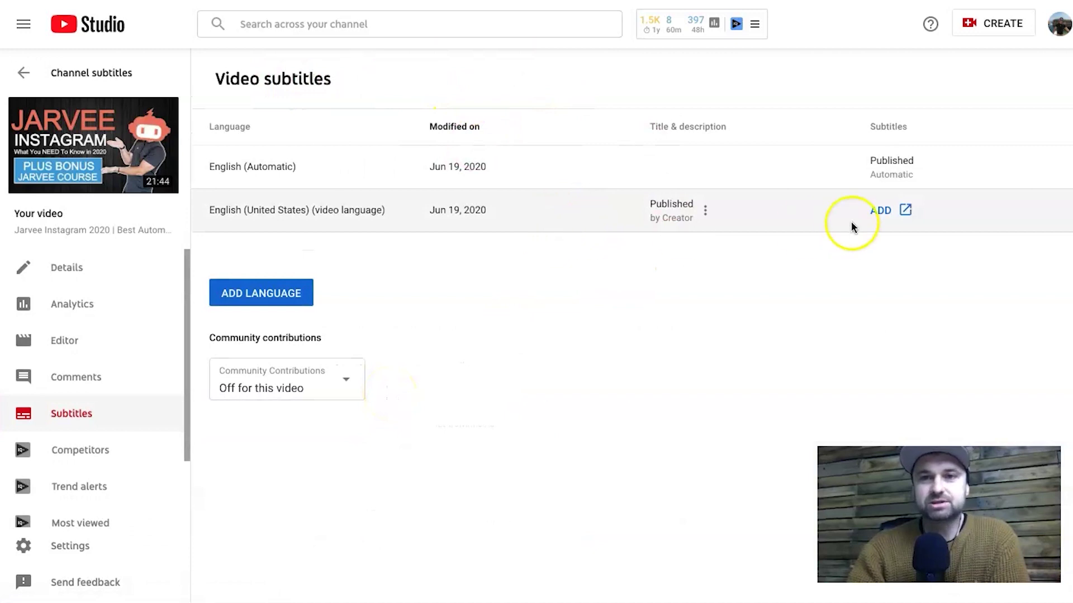
drag(866, 127, 897, 125)
click(896, 126)
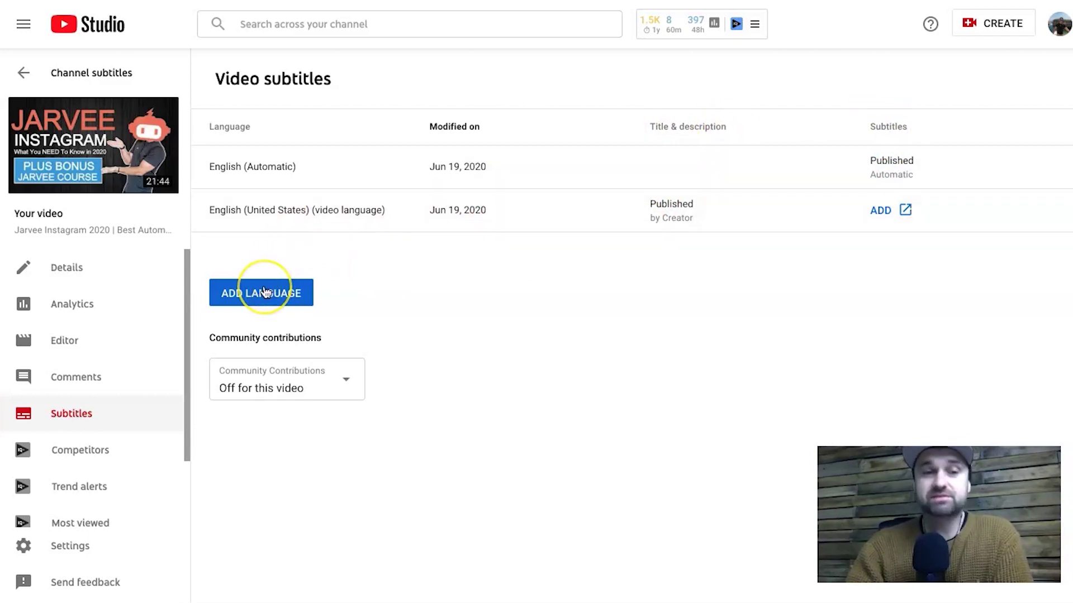
Add Hindi as a subtitle language for the Jarvee Instagram 2020 video
click(265, 292)
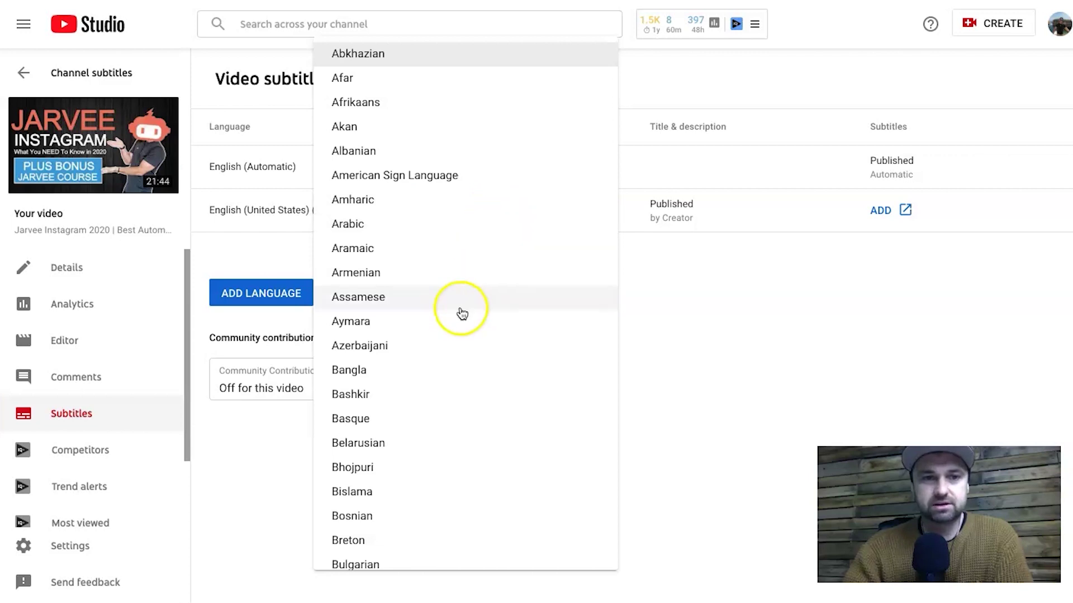
scroll(460, 311, down, 1)
scroll(462, 313, down, 20)
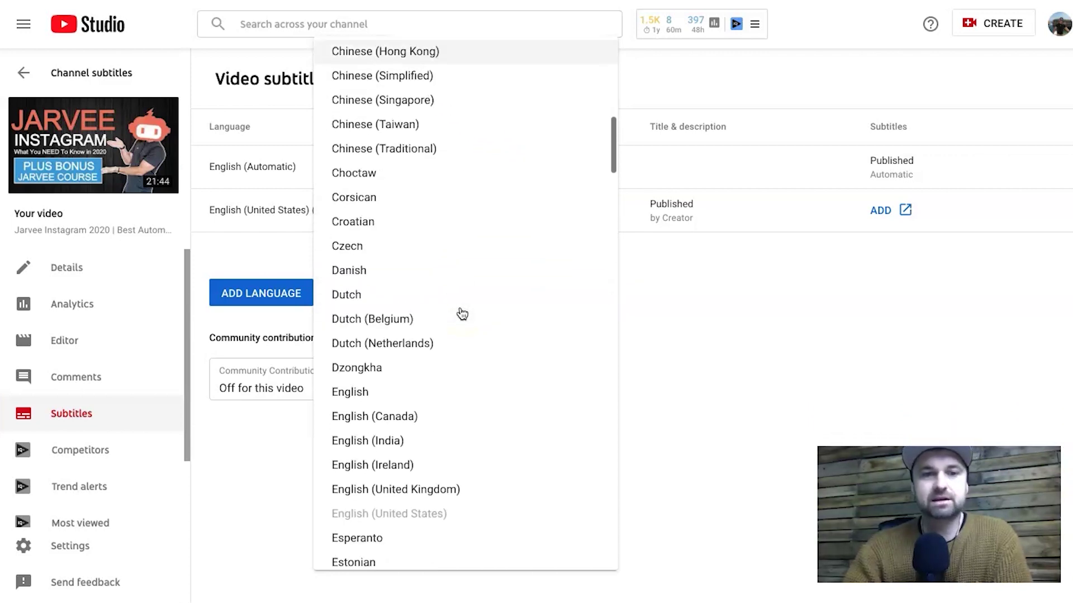
scroll(462, 313, down, 7)
click(457, 342)
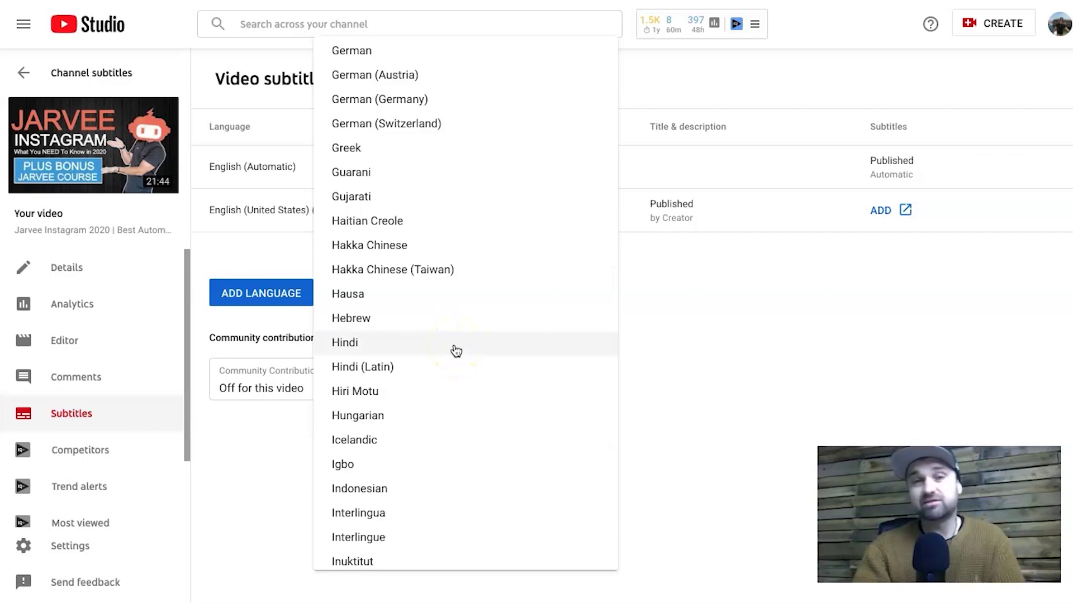
click(457, 349)
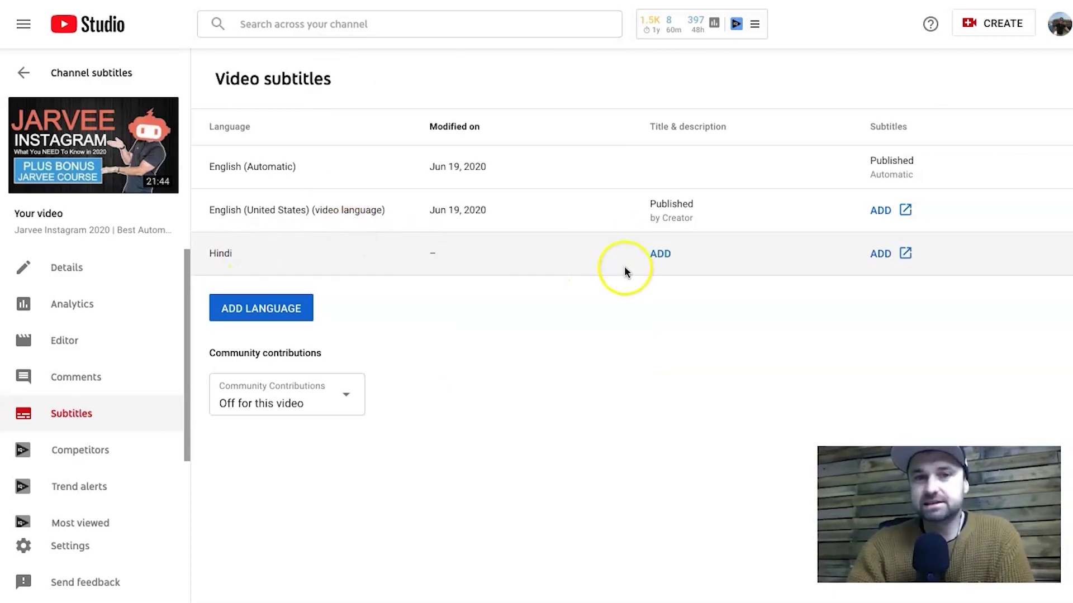
Auto-translate the video's title and description into Hindi with vidIQ and publish the translation
click(662, 254)
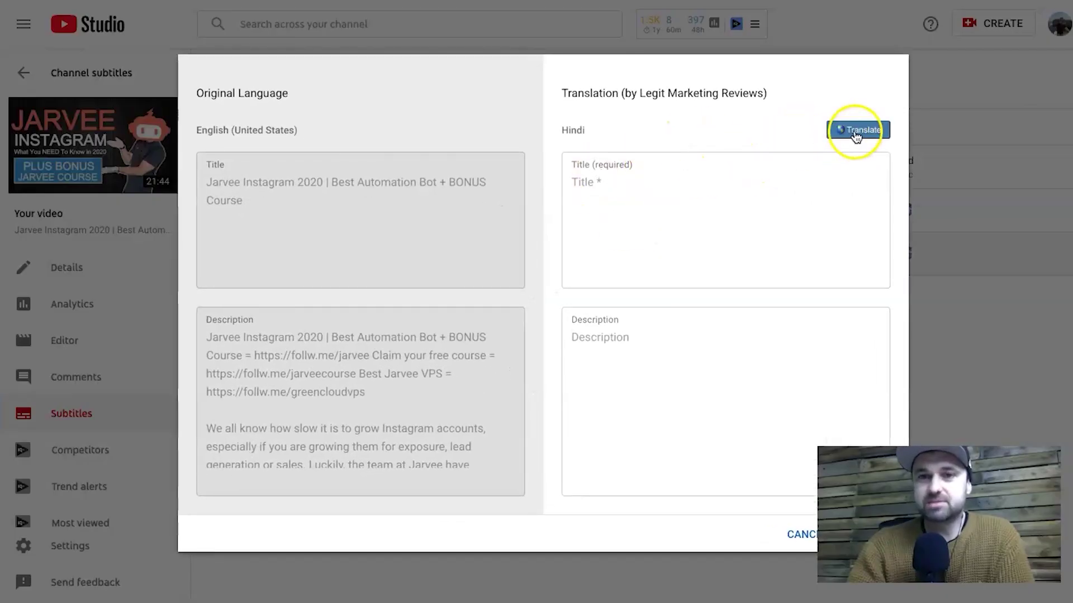
click(856, 134)
click(894, 429)
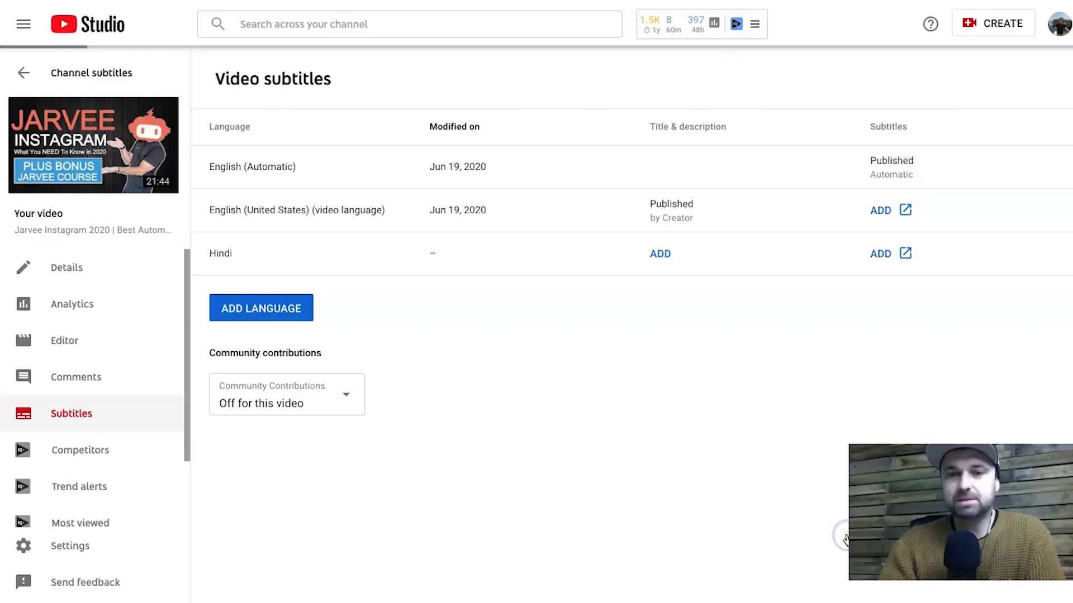
click(540, 400)
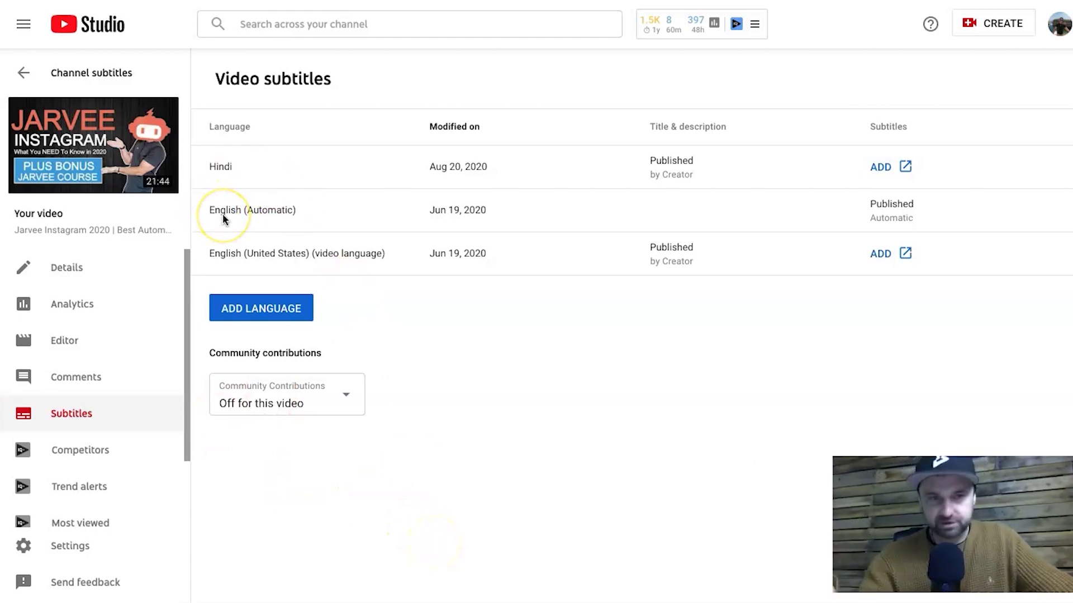
Add Arabic as another language, auto-translate the title and description with vidIQ, and publish the translation
click(255, 311)
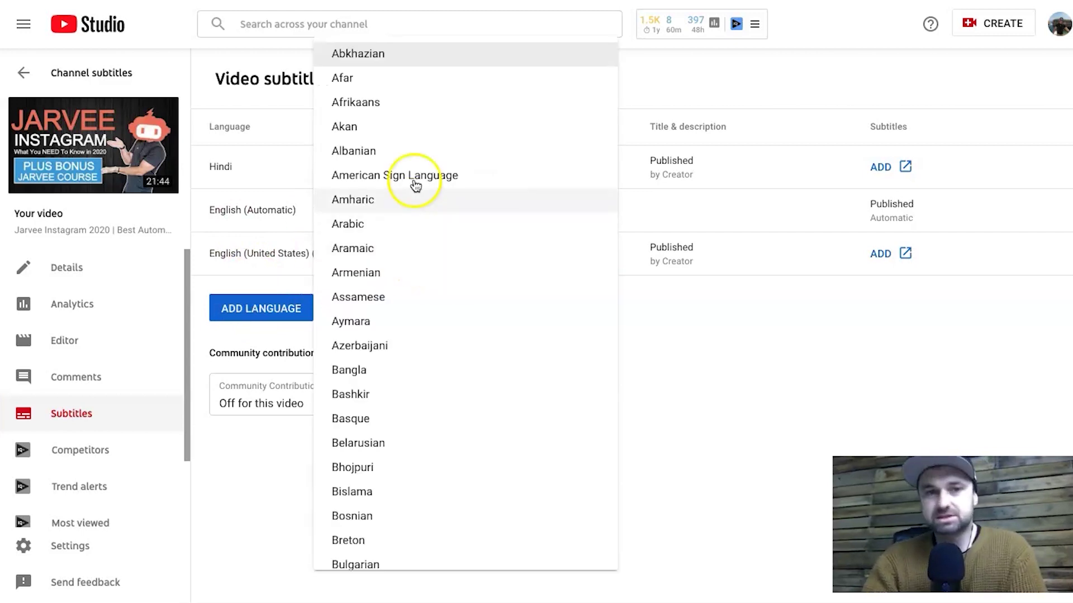
click(427, 225)
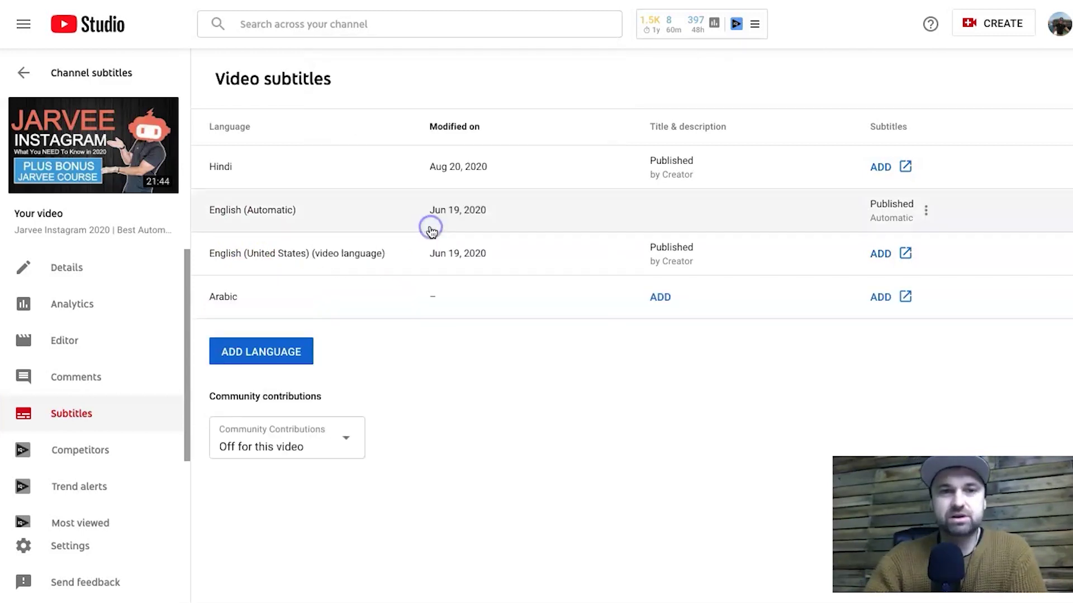
click(658, 303)
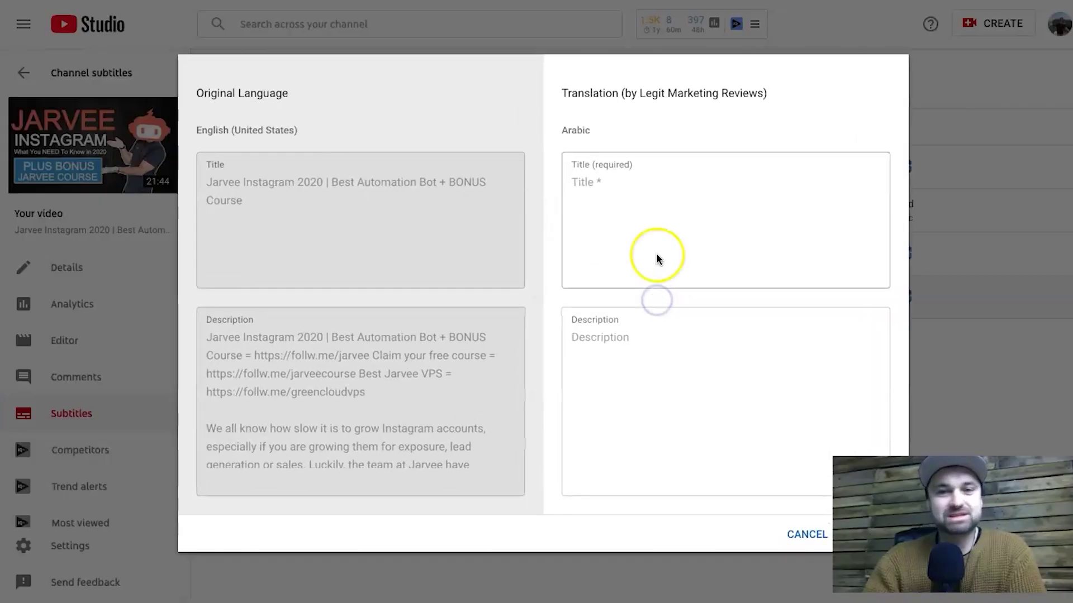
click(849, 131)
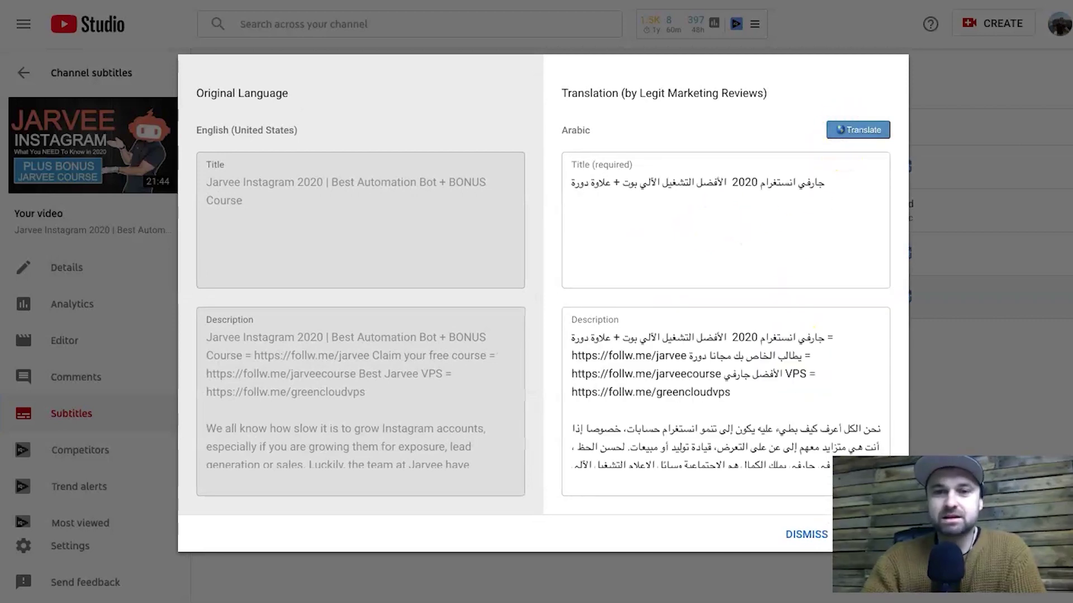
click(863, 537)
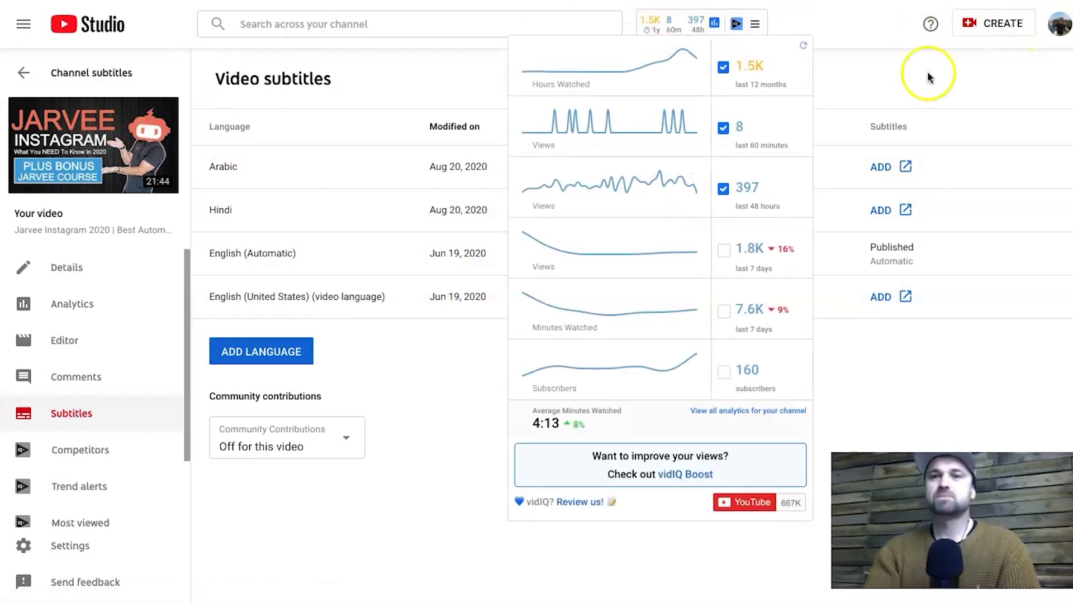
Go to the channel's page on YouTube and search YouTube for "vidiq review"
click(1059, 24)
click(916, 113)
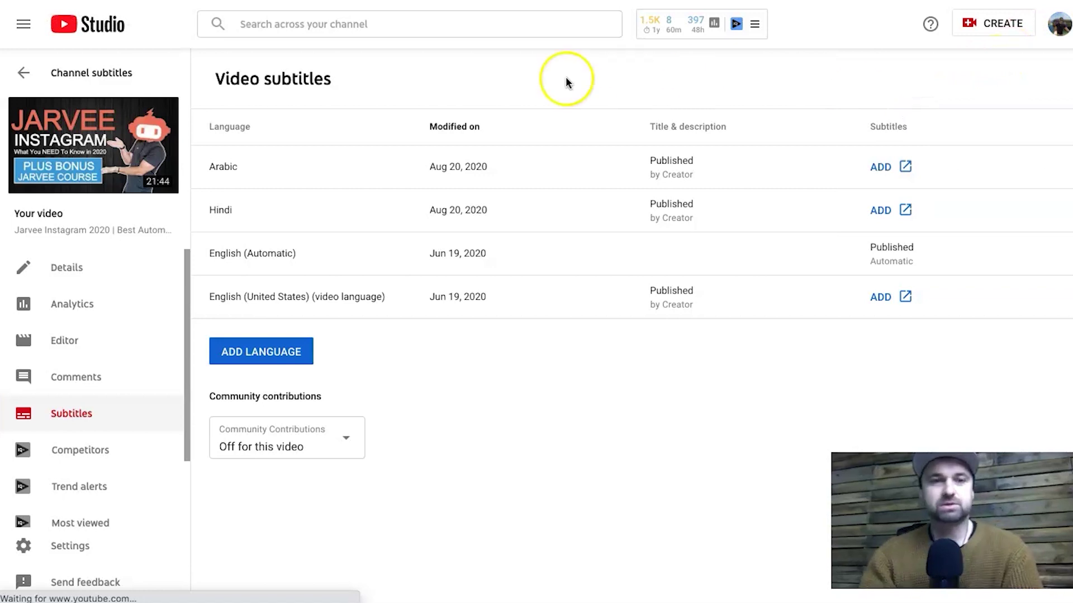
click(308, 28)
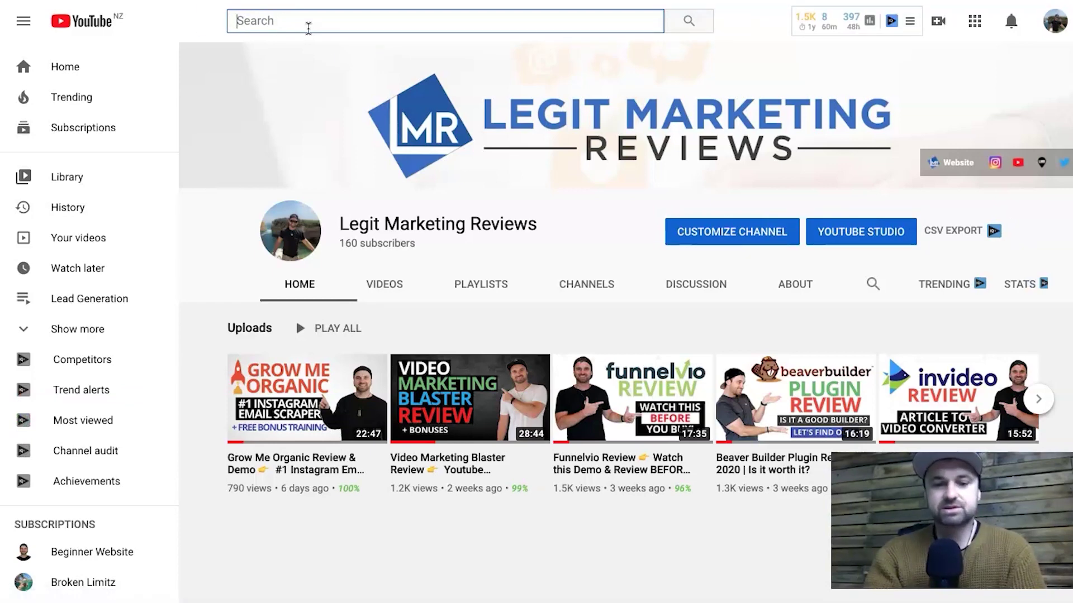
text(vidiq review)
key(Return)
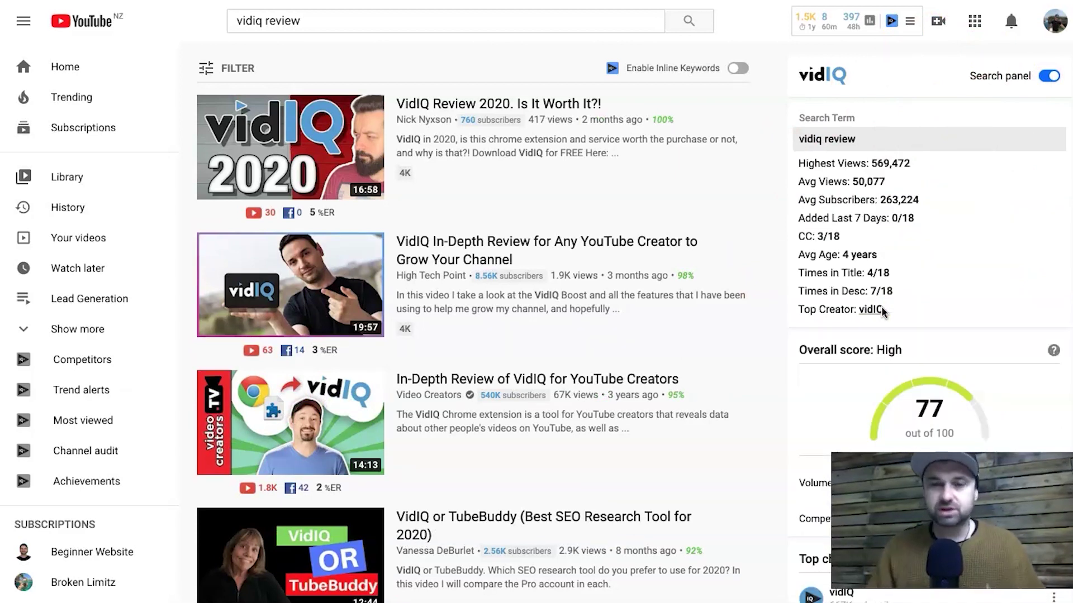
Examine the search term's highest views, average views, average subscribers and other statistics in the vidIQ search panel
click(884, 216)
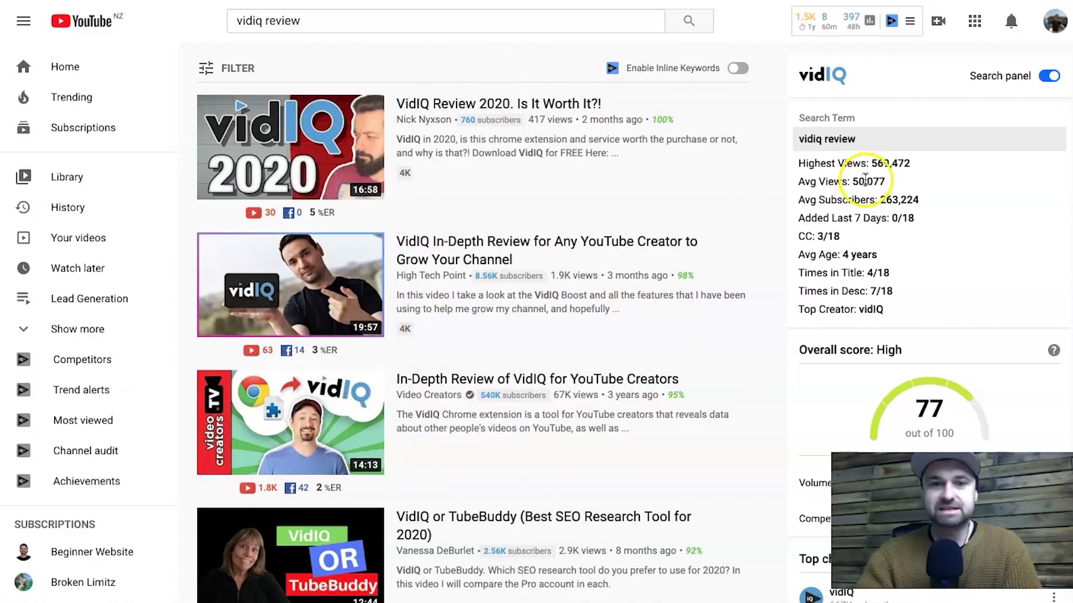
scroll(575, 419, down, 6)
scroll(575, 419, up, 6)
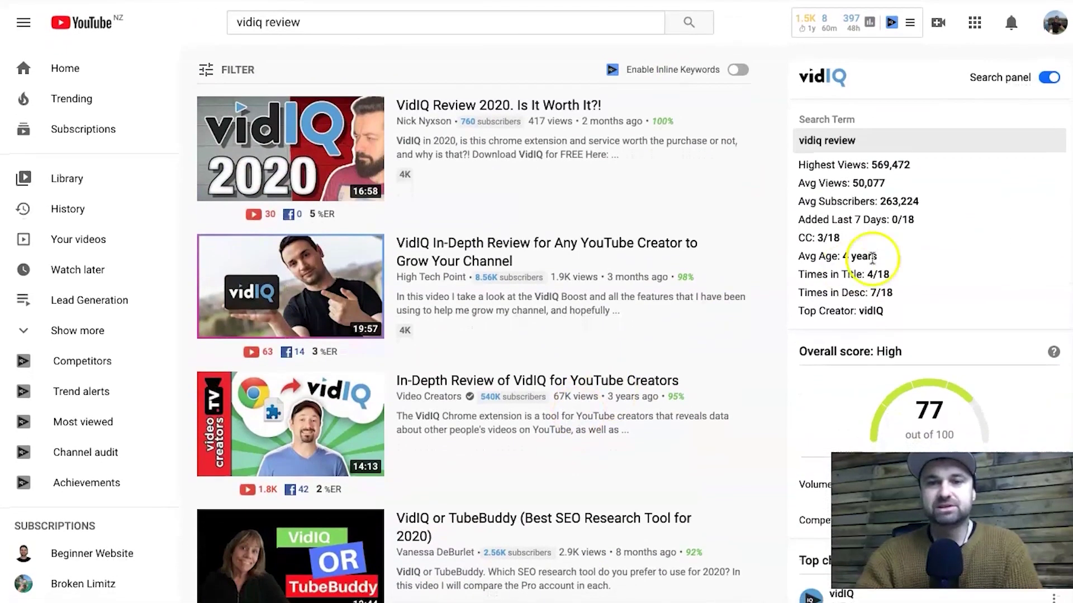
drag(851, 181, 933, 159)
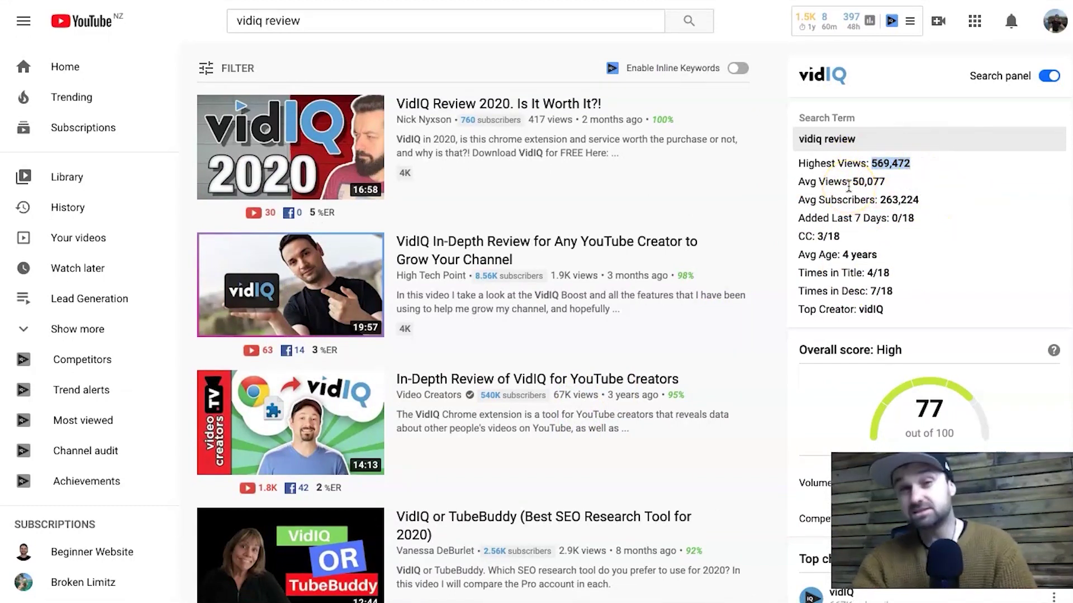
drag(853, 182, 941, 199)
click(940, 200)
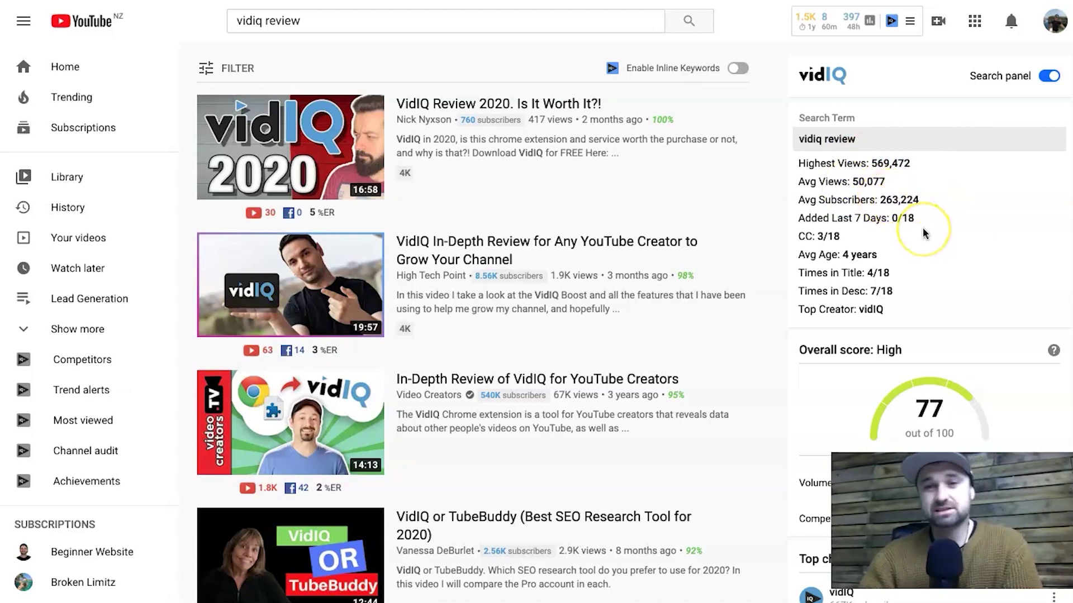
scroll(922, 234, down, 2)
scroll(923, 233, up, 2)
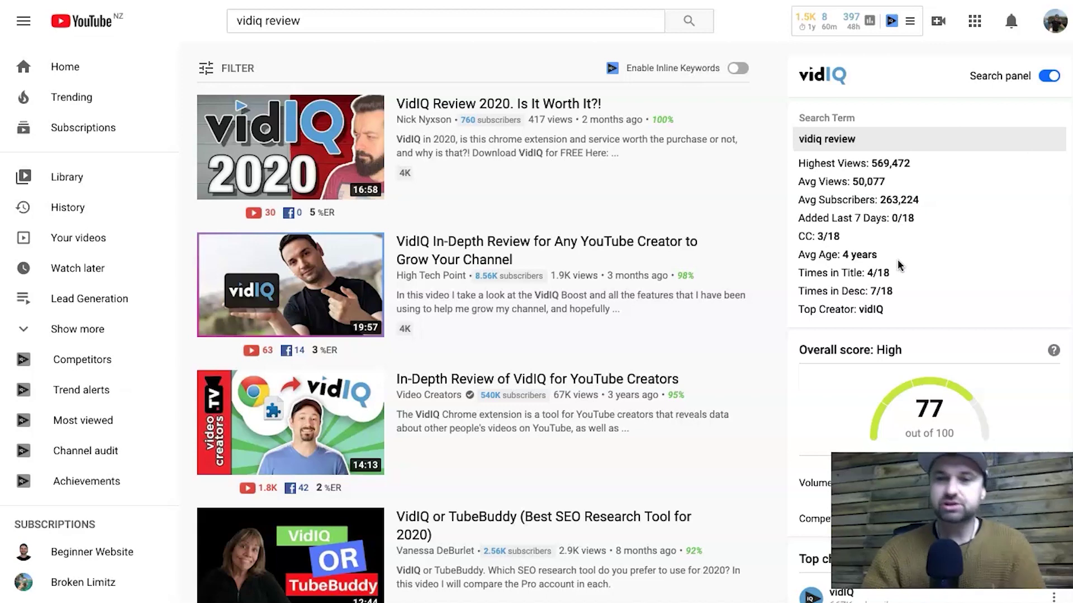
Examine the search term's overall score, volume, competition and top channels
scroll(899, 265, down, 3)
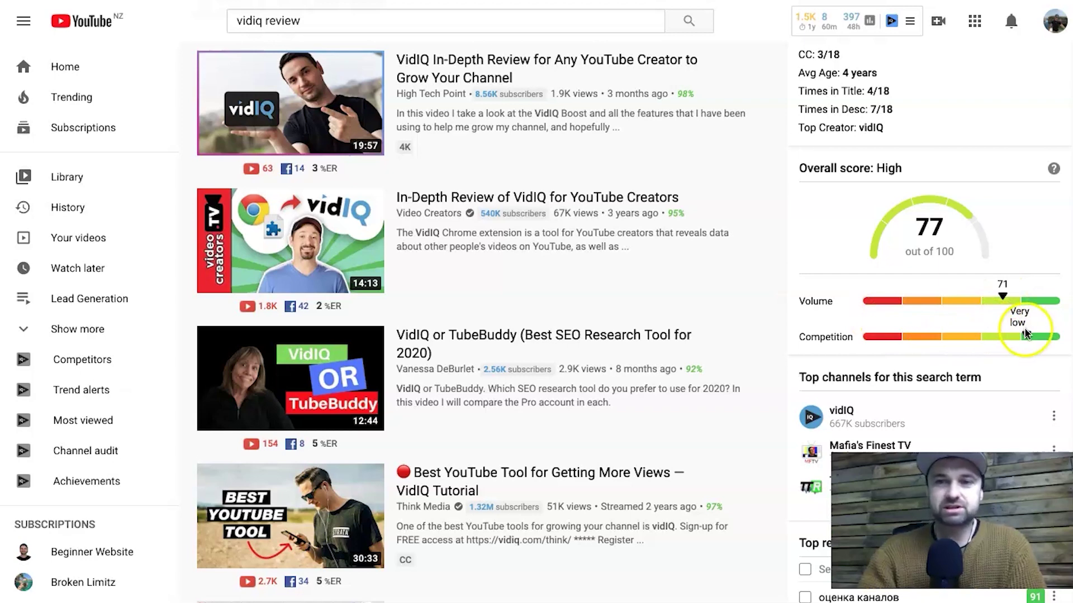
scroll(950, 200, down, 3)
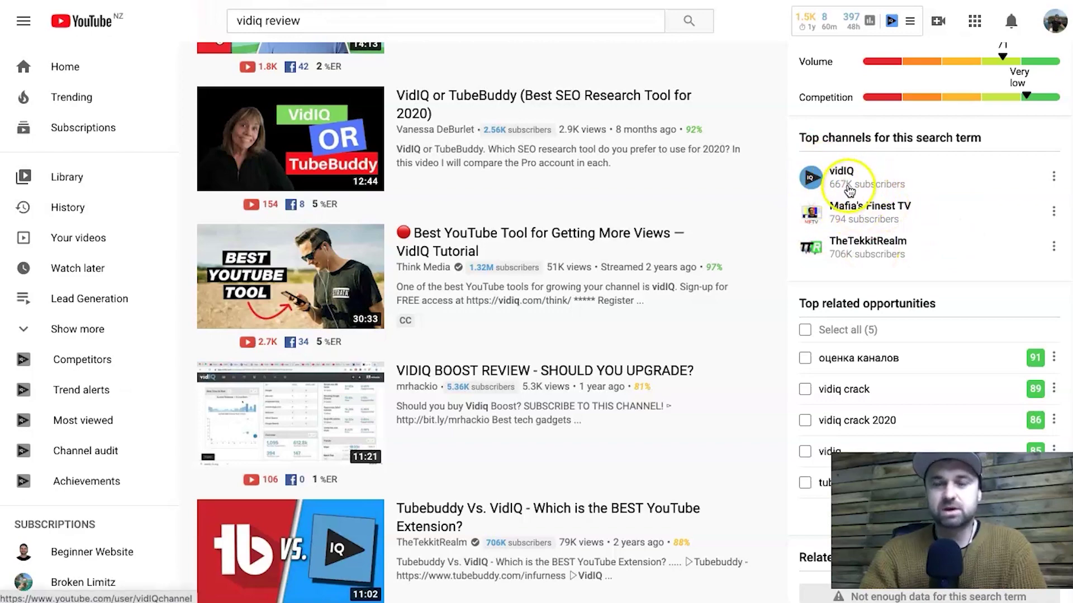
scroll(854, 185, up, 4)
scroll(896, 262, down, 3)
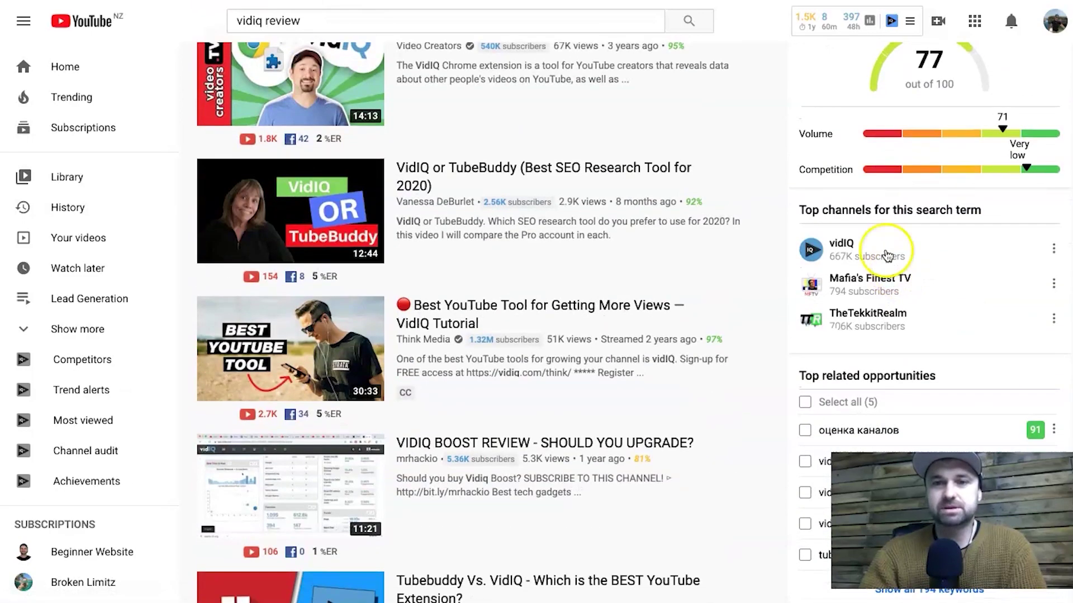
Review the top related keyword opportunities, including "tubebuddy vs vidiq"
scroll(911, 441, down, 3)
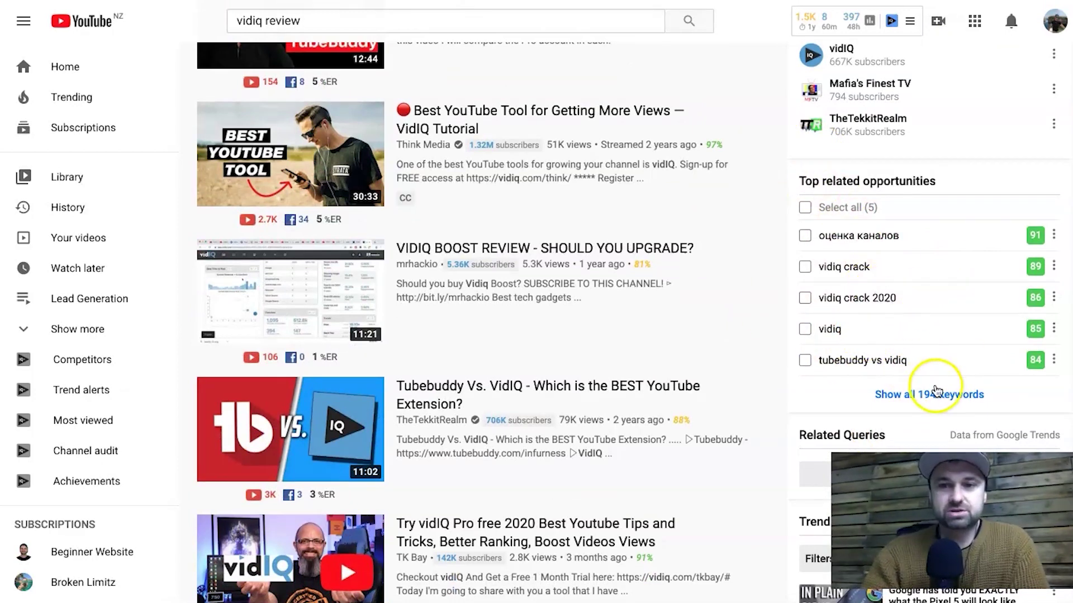
drag(909, 361, 819, 364)
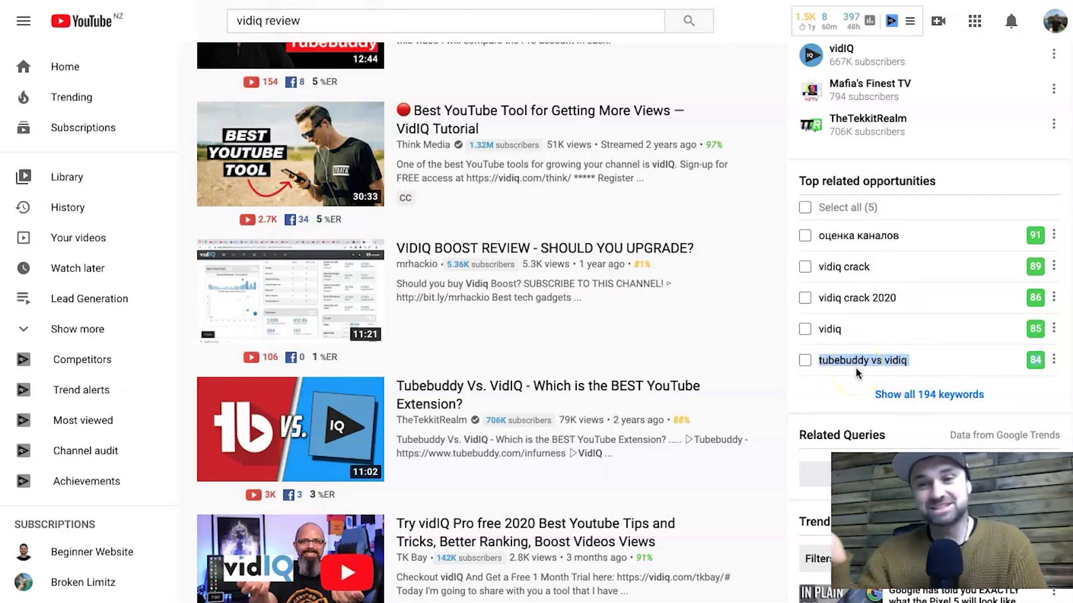
click(939, 357)
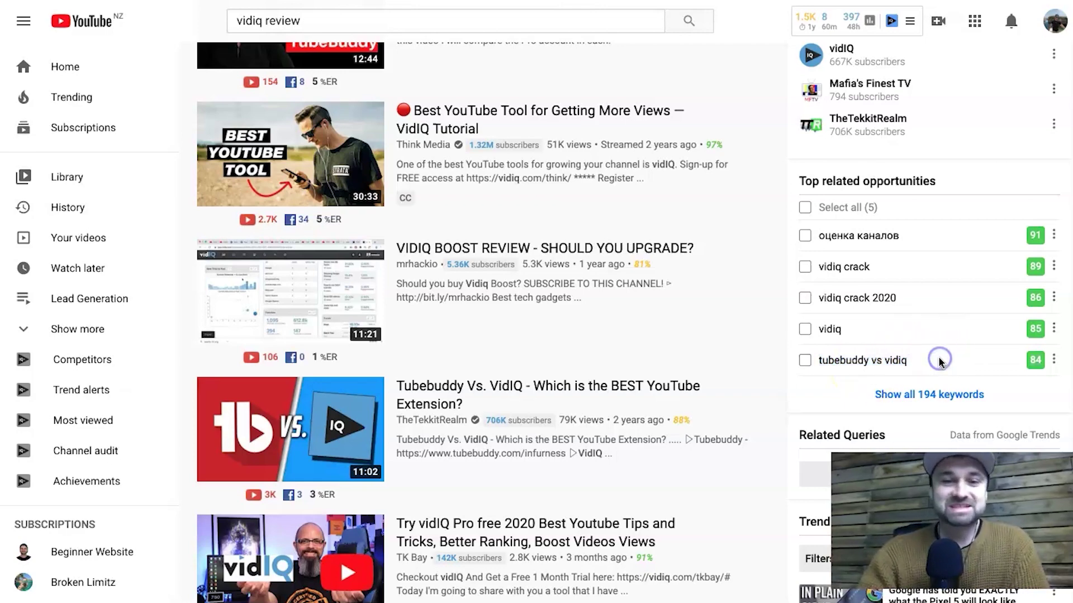
Examine the trending videos for the search term and their views per hour
scroll(940, 360, down, 2)
scroll(940, 363, down, 6)
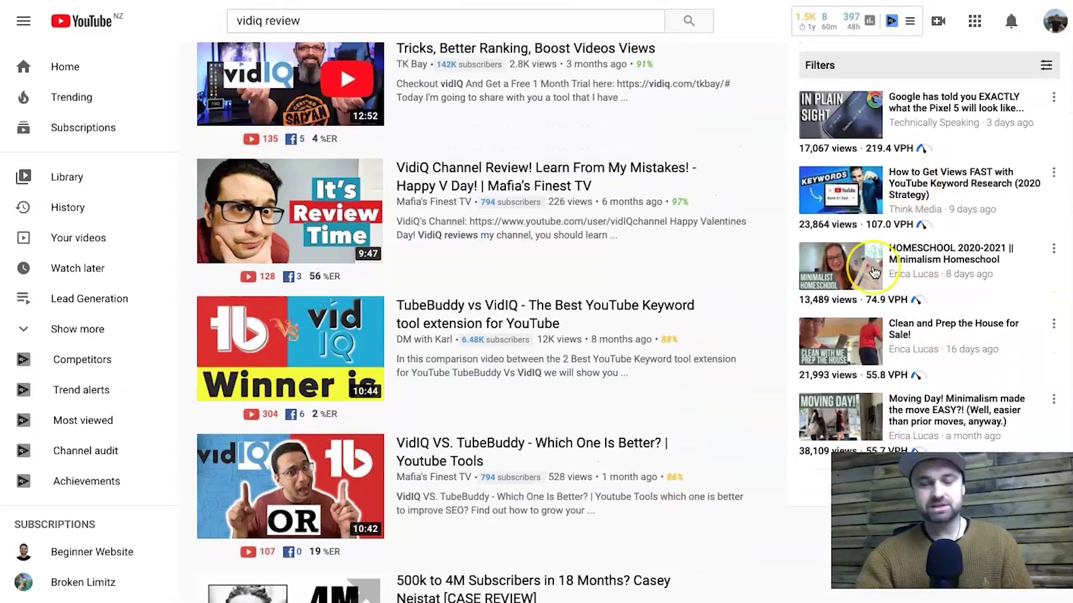
scroll(875, 272, up, 1)
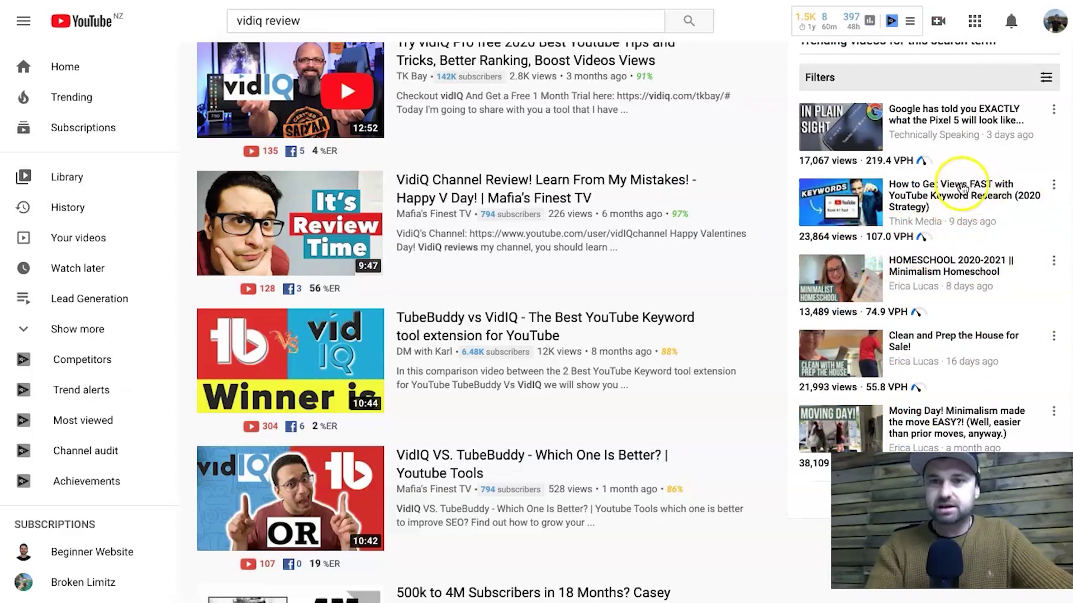
drag(864, 239, 918, 242)
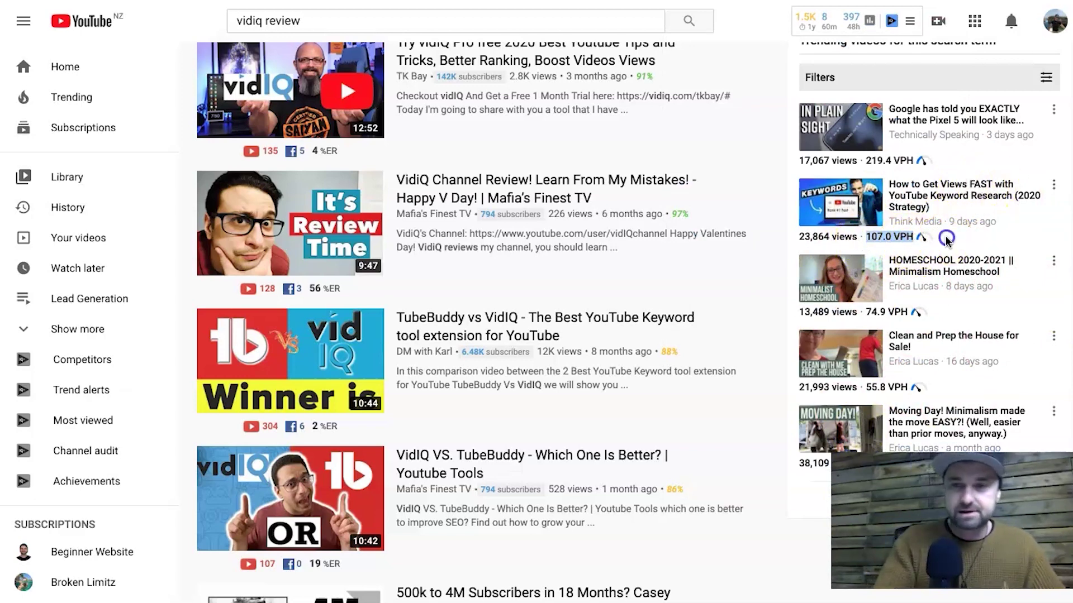
click(942, 239)
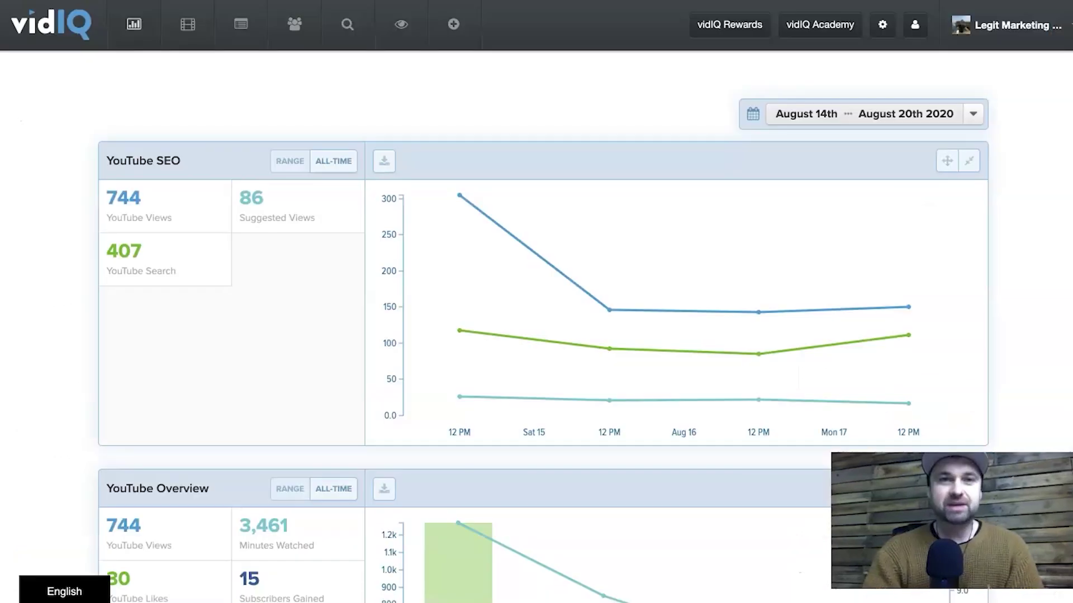
In the vidIQ web app, view the Bulk SEO and Channel-Wide Tags tools and open Keyword Research
click(352, 26)
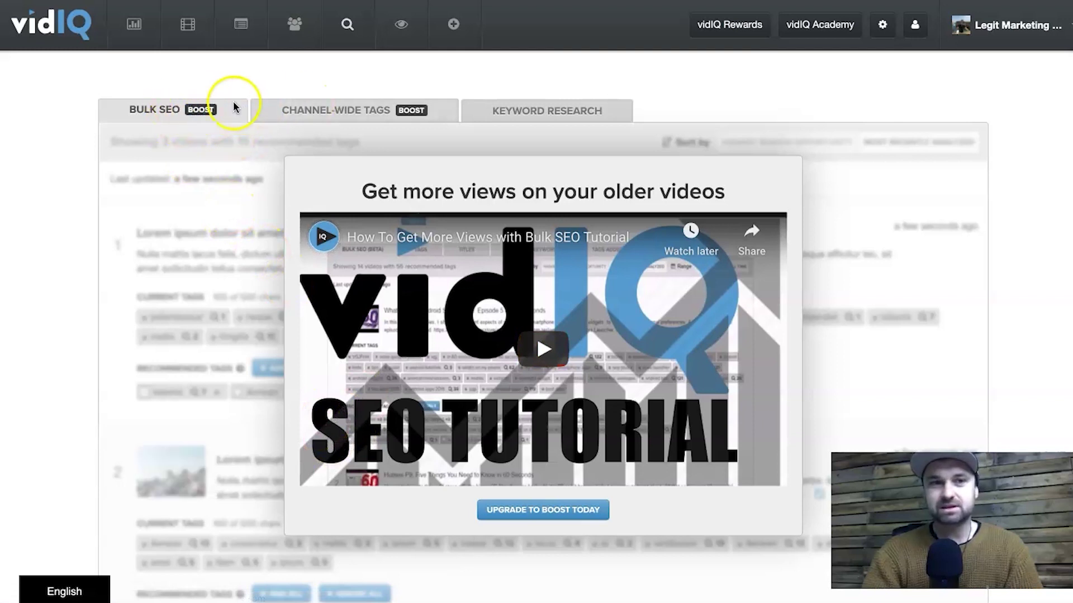
click(346, 108)
click(524, 110)
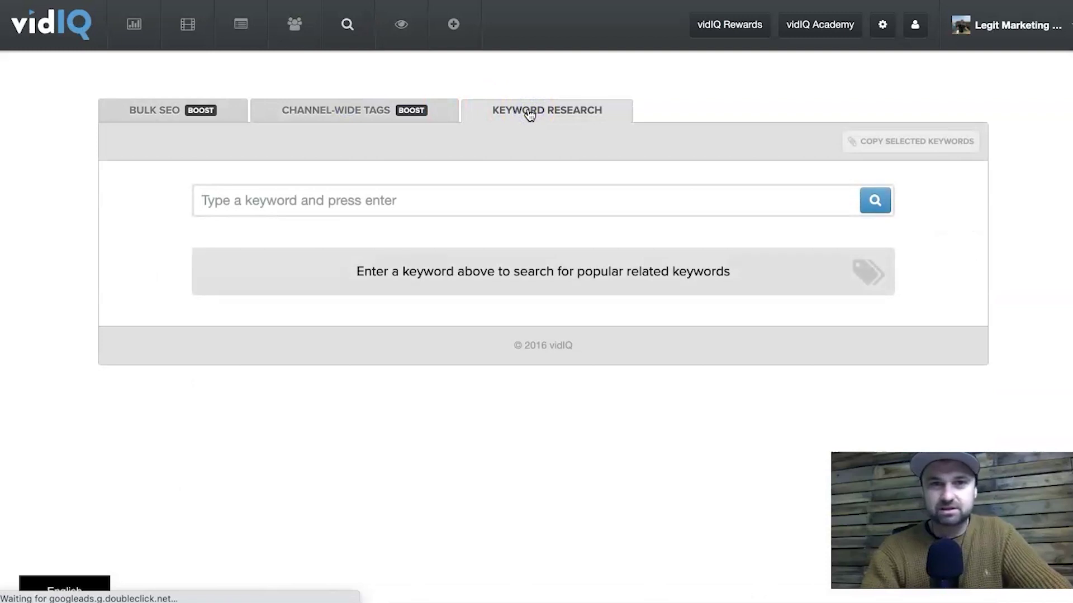
Search for keywords related to "vidiq" and sort the results by overall score, highest first
click(517, 208)
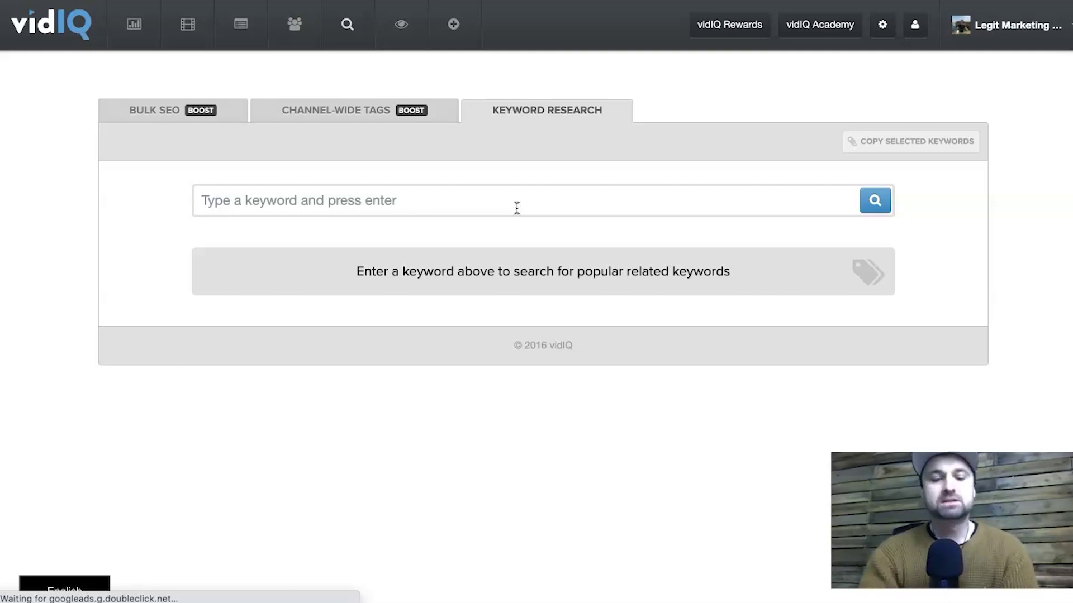
text(vidiq)
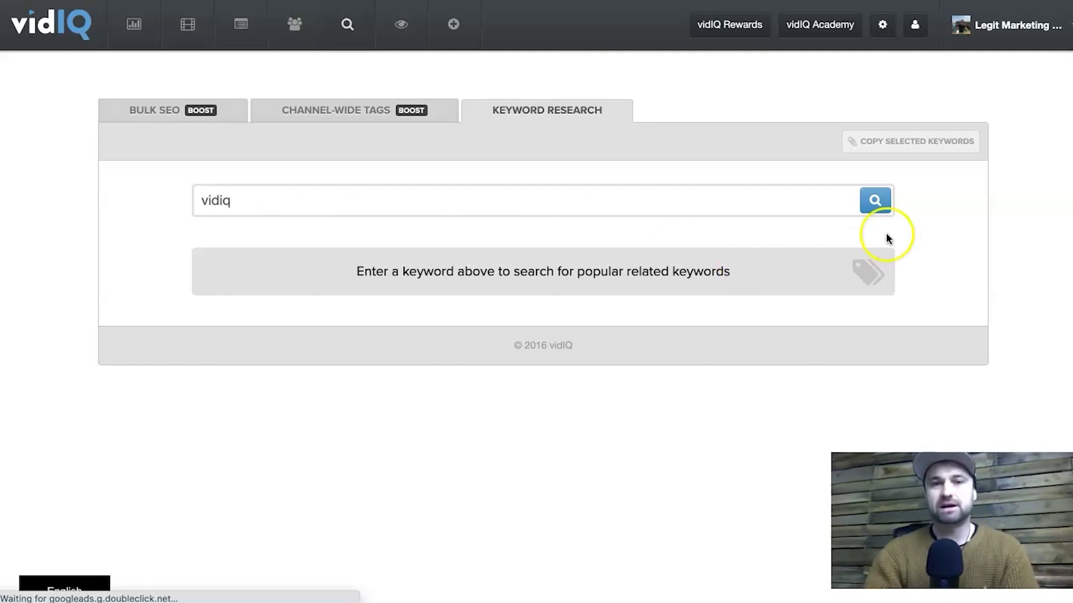
click(873, 211)
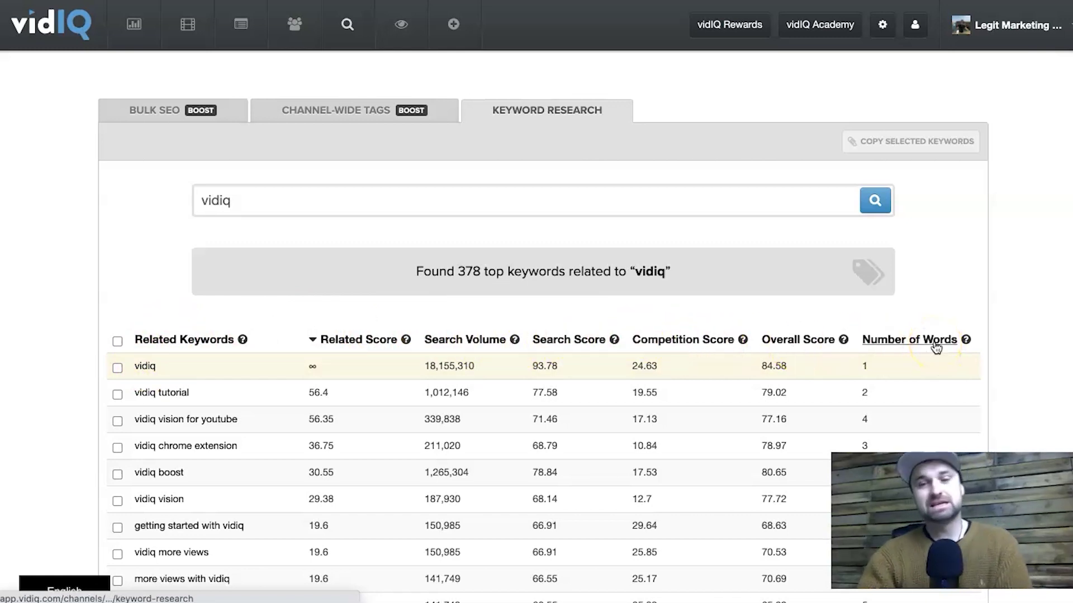
scroll(936, 347, down, 2)
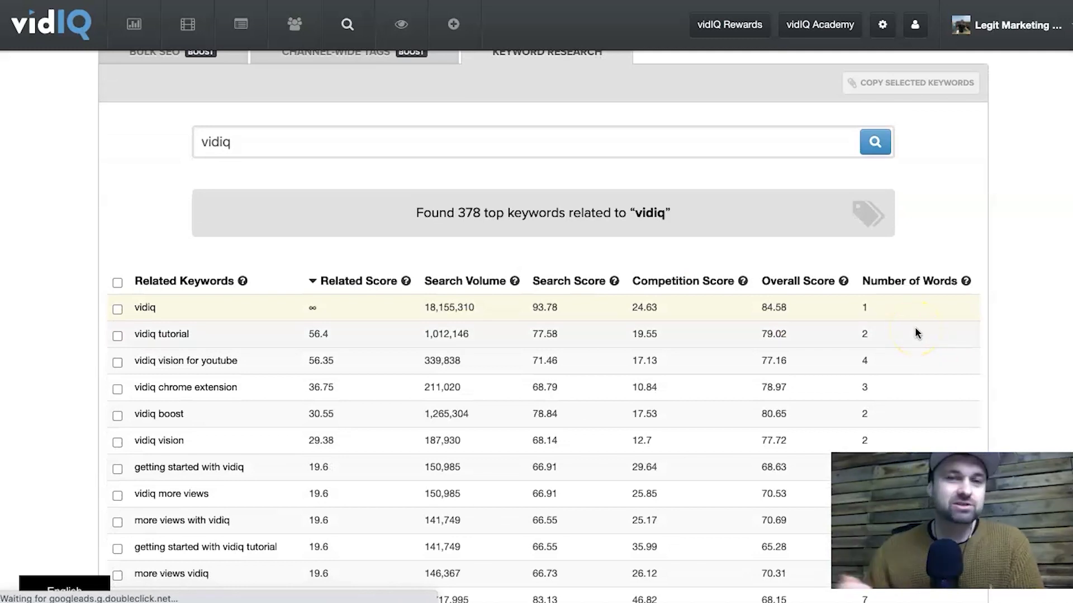
click(813, 283)
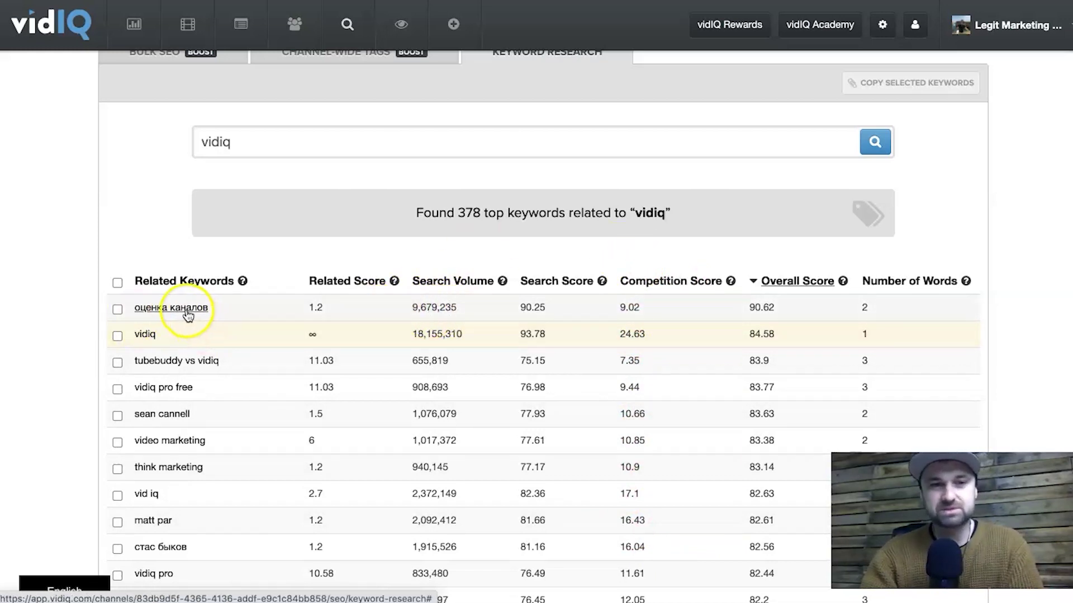
Examine the keywords related to "vidiq", comparing their search volume, competition and overall scores
scroll(242, 335, down, 2)
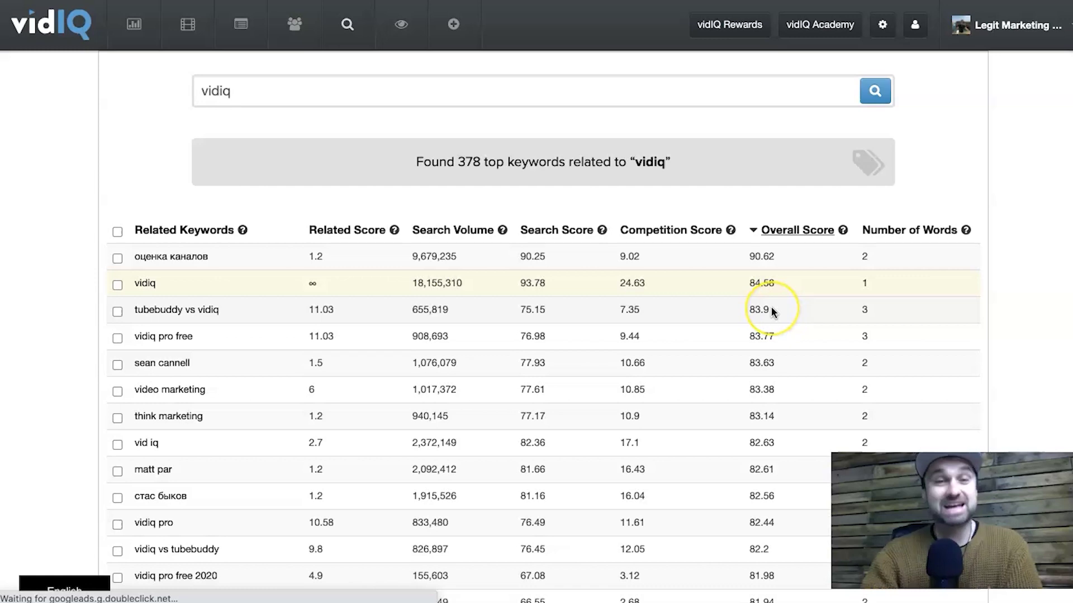
scroll(772, 312, down, 2)
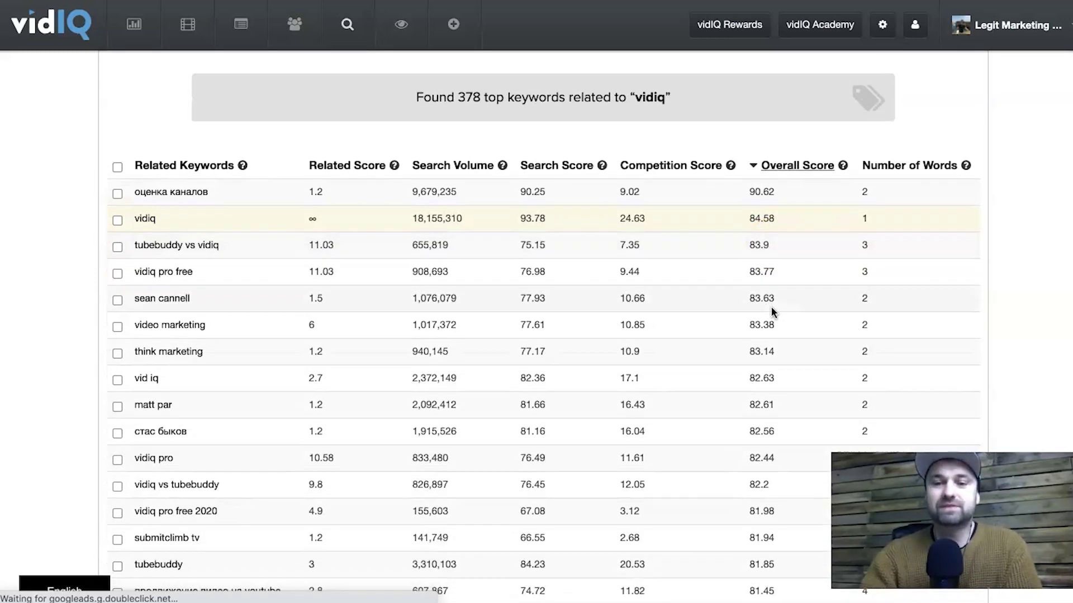
scroll(772, 311, down, 3)
scroll(772, 311, up, 3)
scroll(774, 311, down, 1)
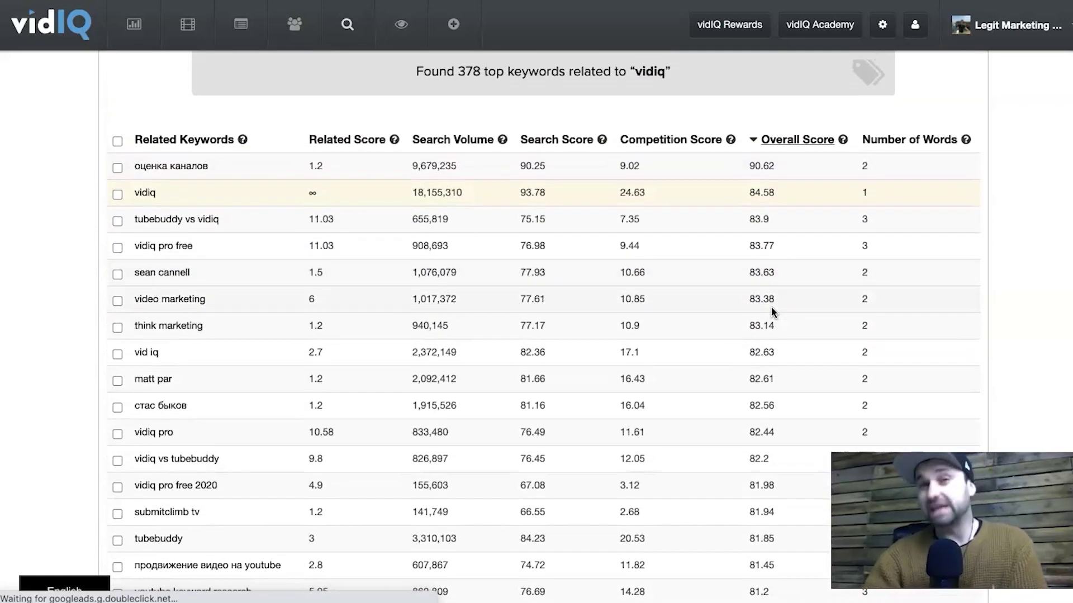
scroll(772, 312, down, 18)
scroll(470, 498, down, 18)
scroll(468, 495, down, 10)
scroll(443, 352, up, 20)
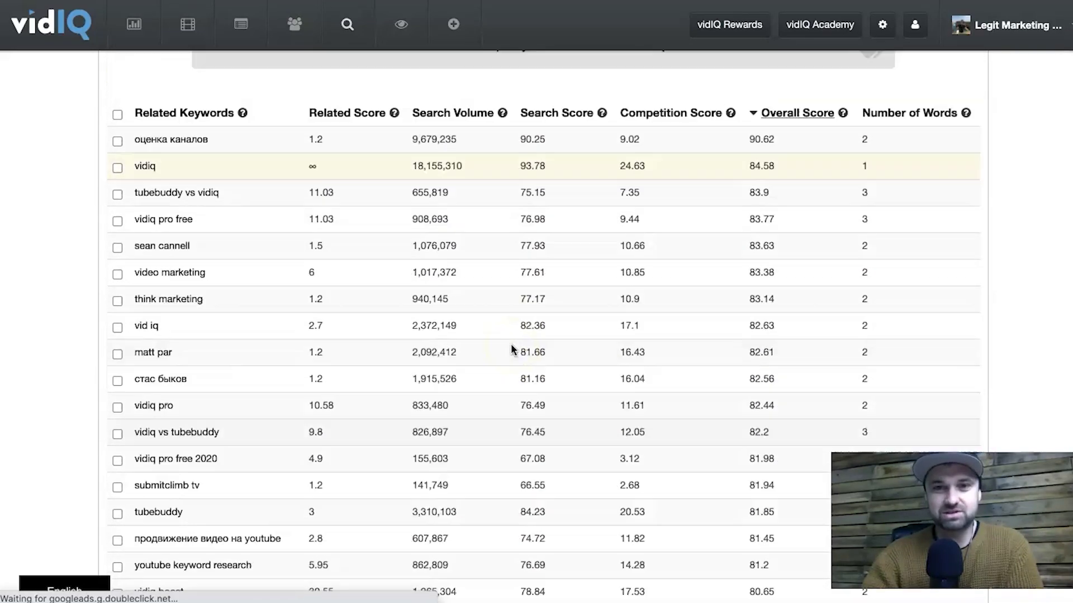
scroll(512, 349, up, 6)
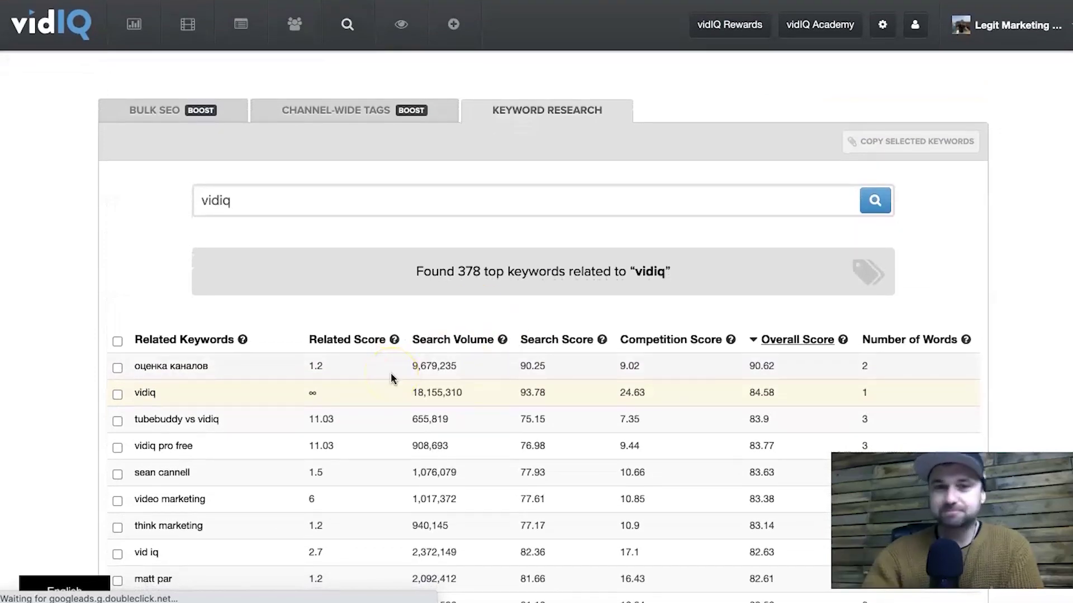
scroll(391, 378, down, 2)
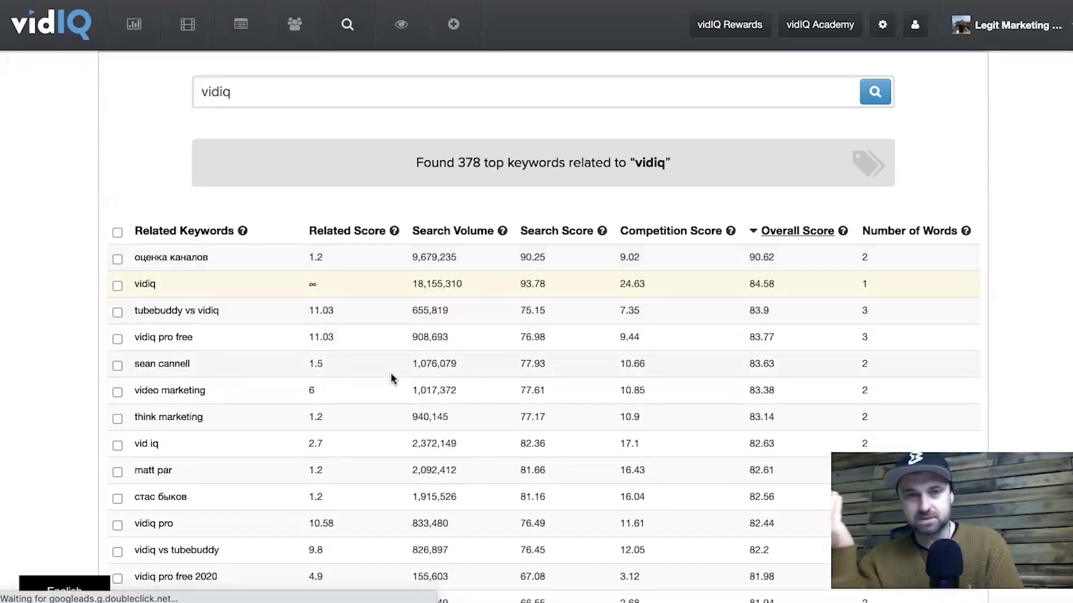
scroll(316, 321, down, 1)
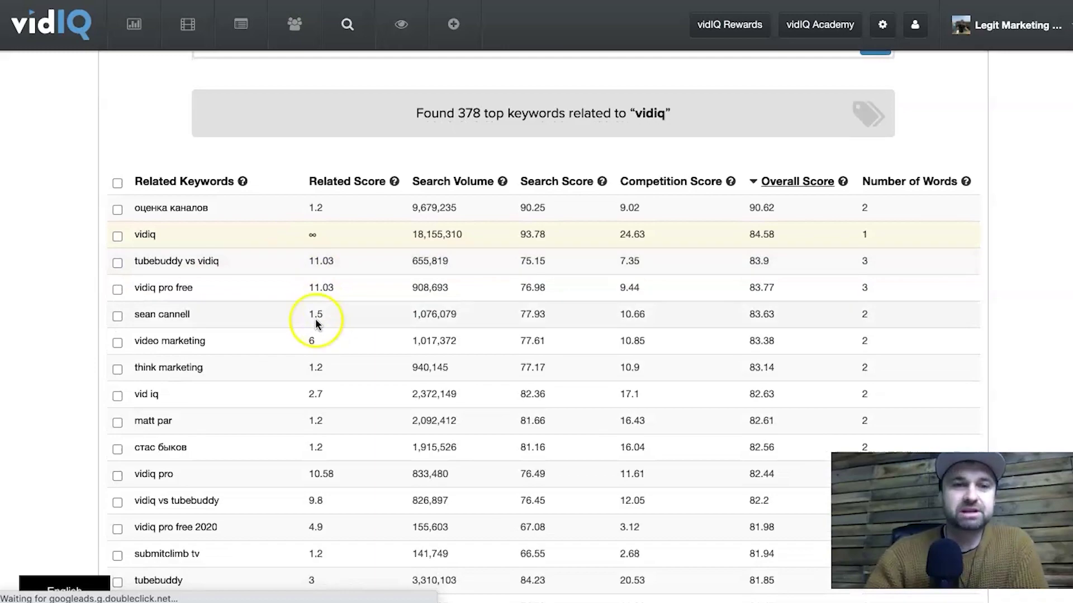
Review the related keywords for video topic ideas, from "tubebuddy vs vidiq" down to "vidiq chrome extension" and beyond
drag(50, 182, 431, 165)
scroll(391, 313, down, 10)
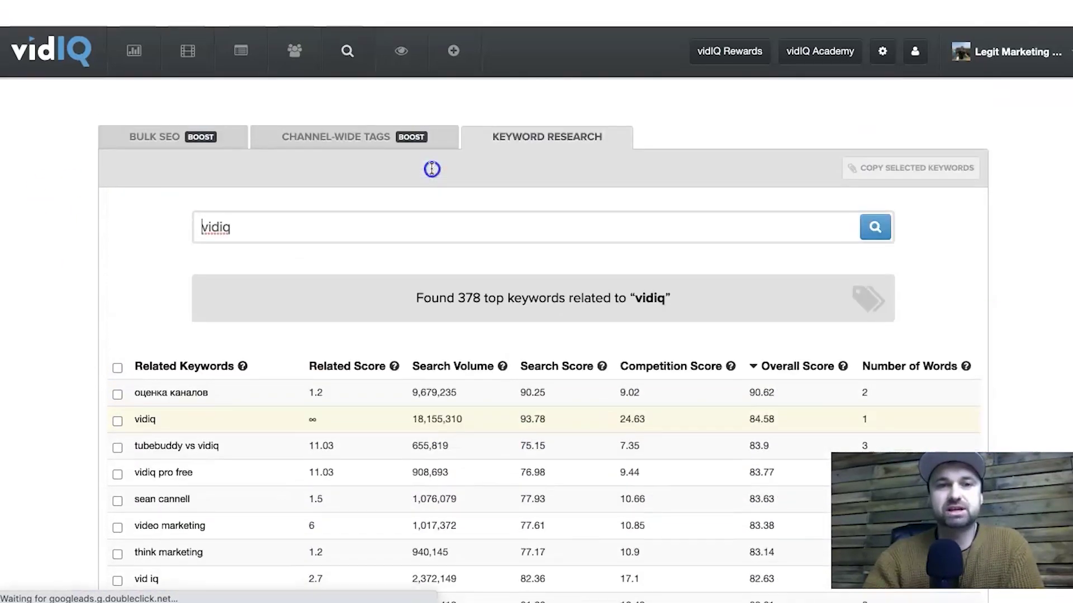
scroll(431, 169, down, 1)
scroll(153, 379, down, 5)
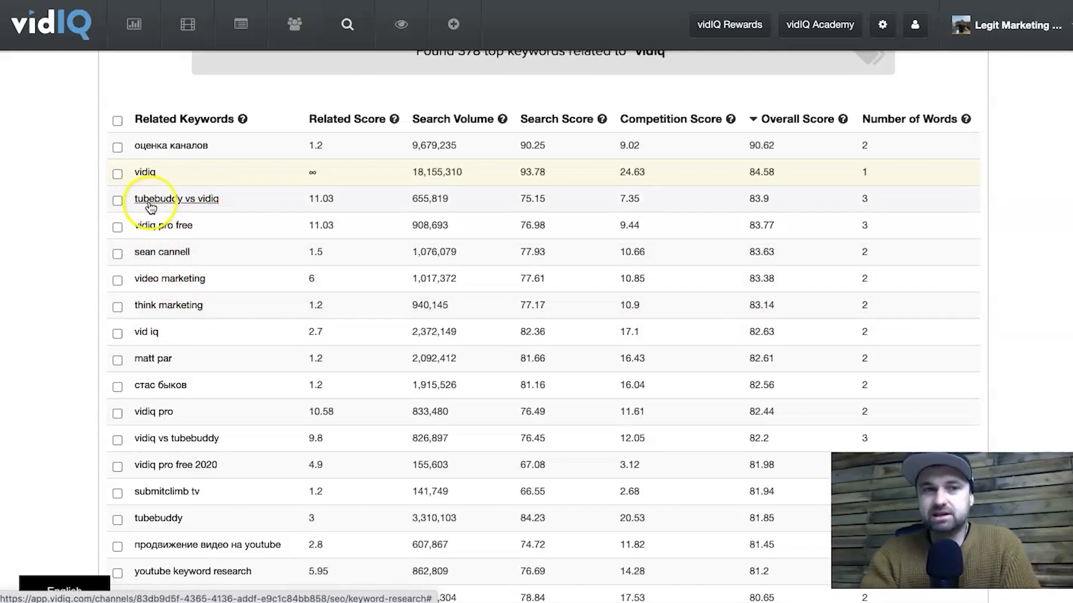
click(213, 201)
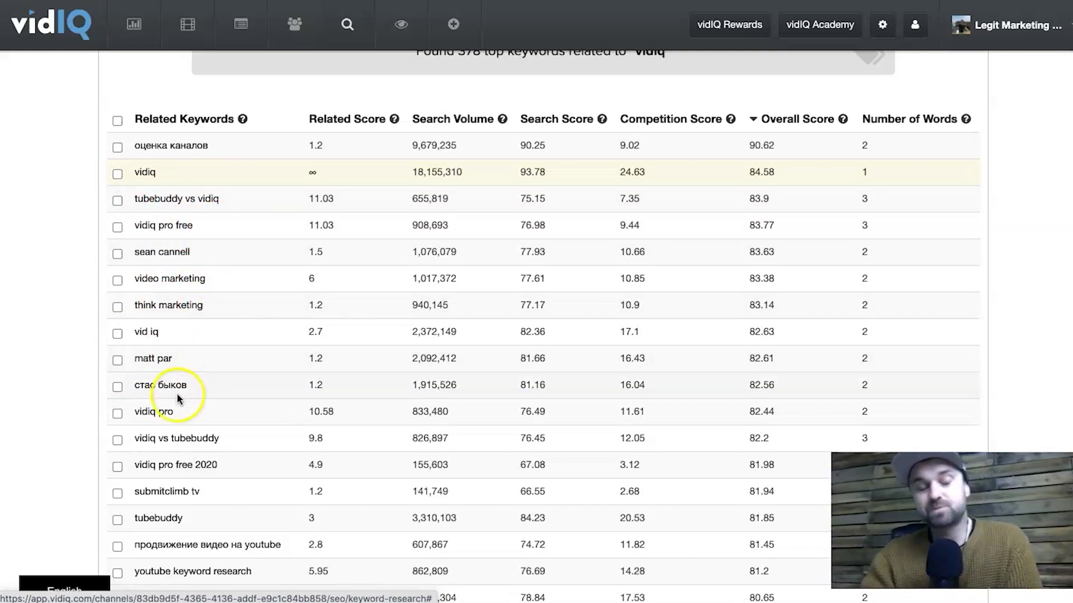
scroll(181, 450, down, 1)
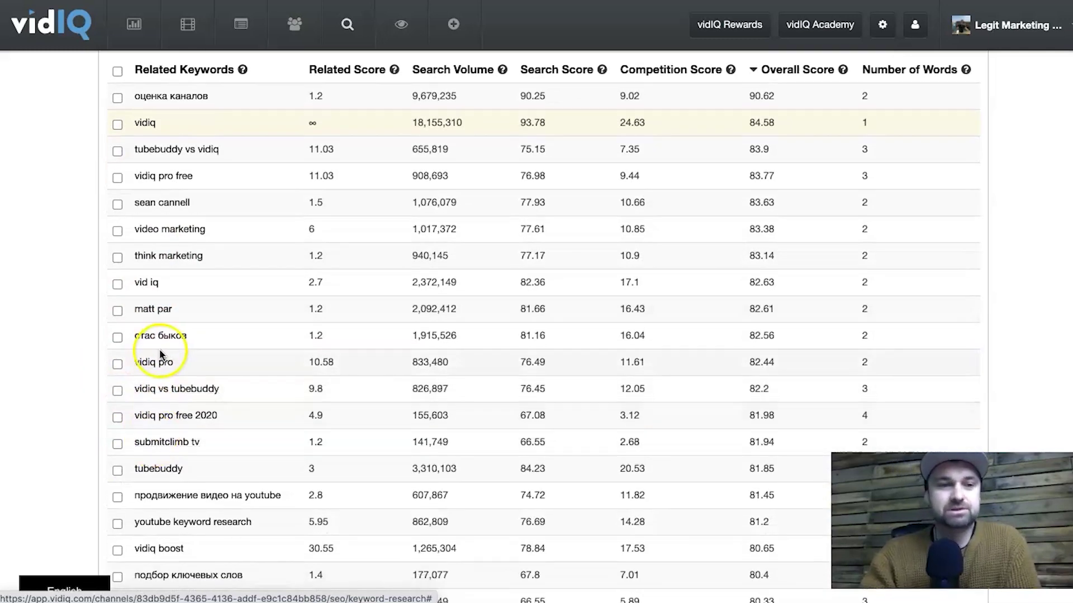
scroll(180, 475, down, 2)
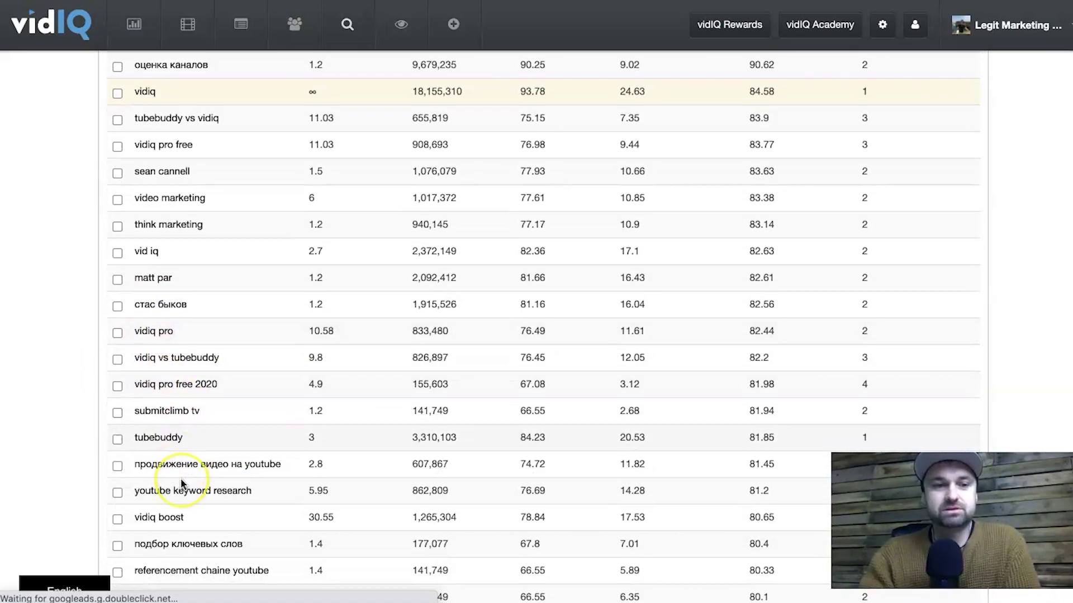
scroll(168, 452, down, 3)
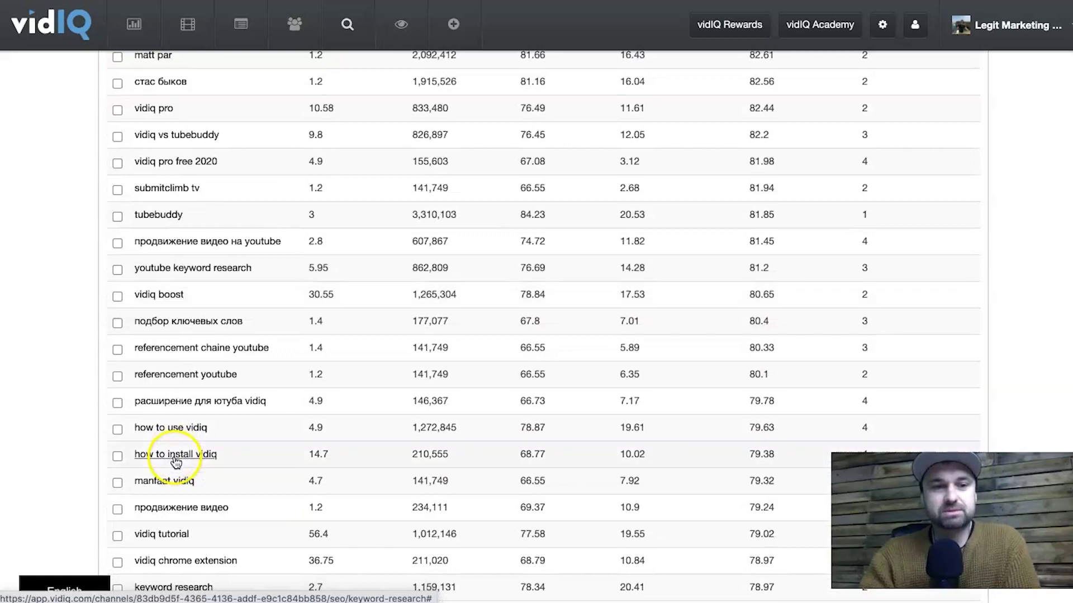
scroll(184, 469, down, 1)
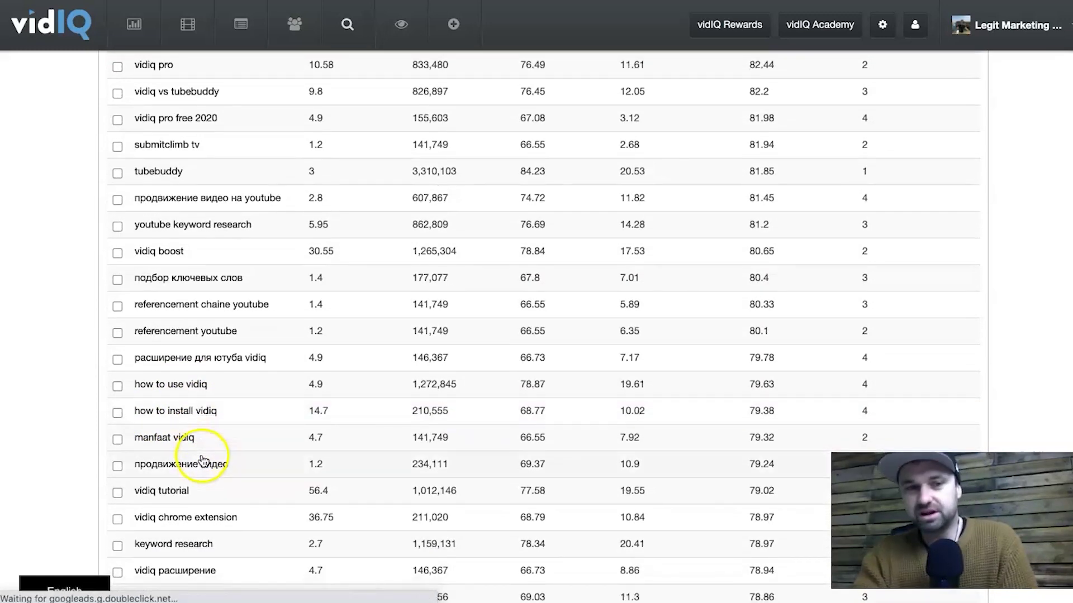
scroll(180, 496, down, 1)
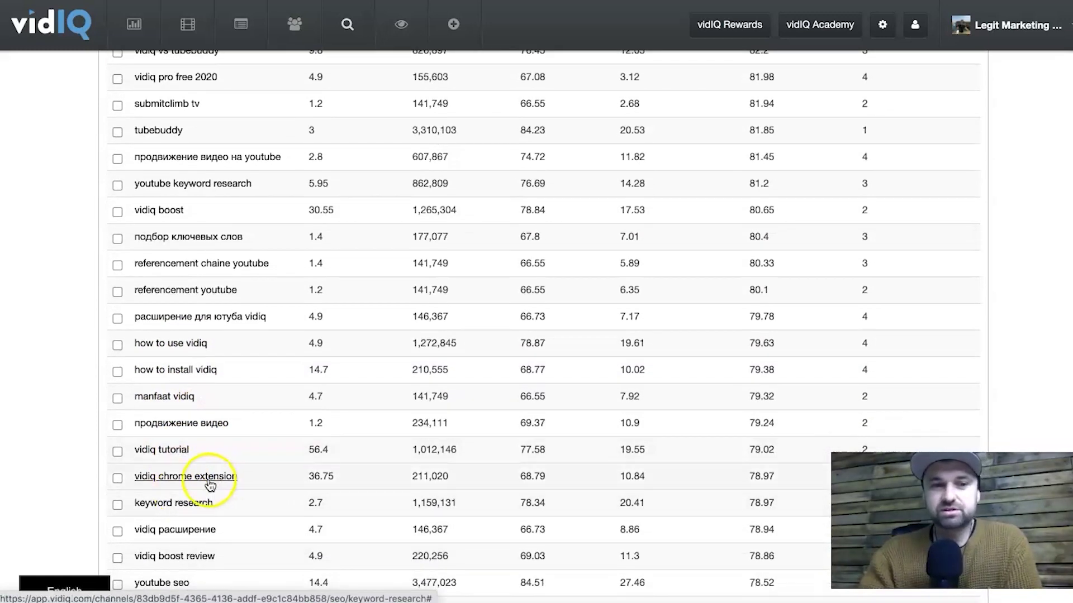
scroll(234, 469, down, 3)
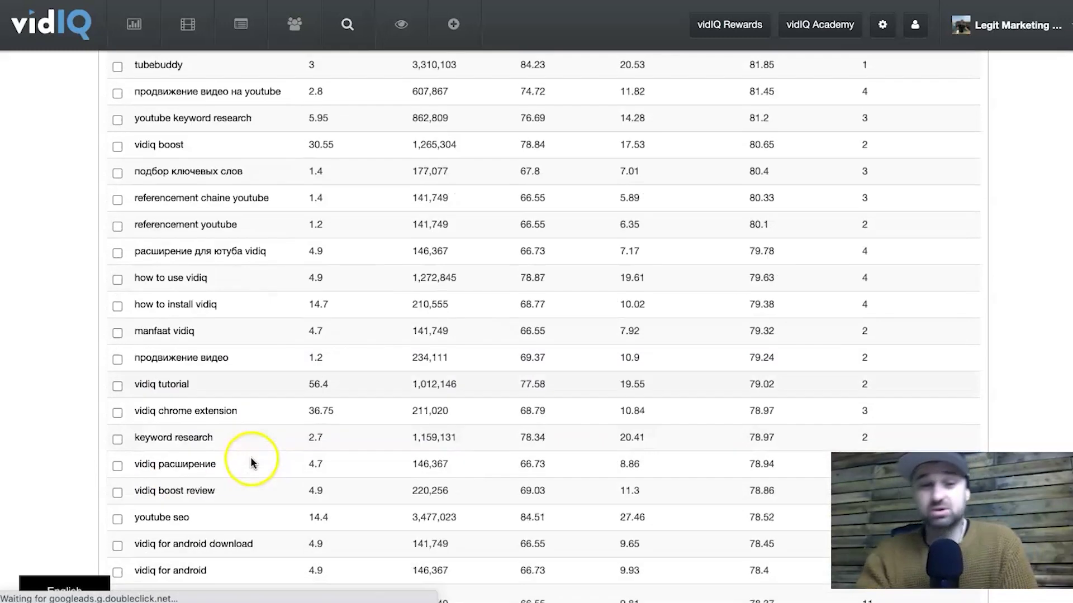
scroll(479, 370, up, 15)
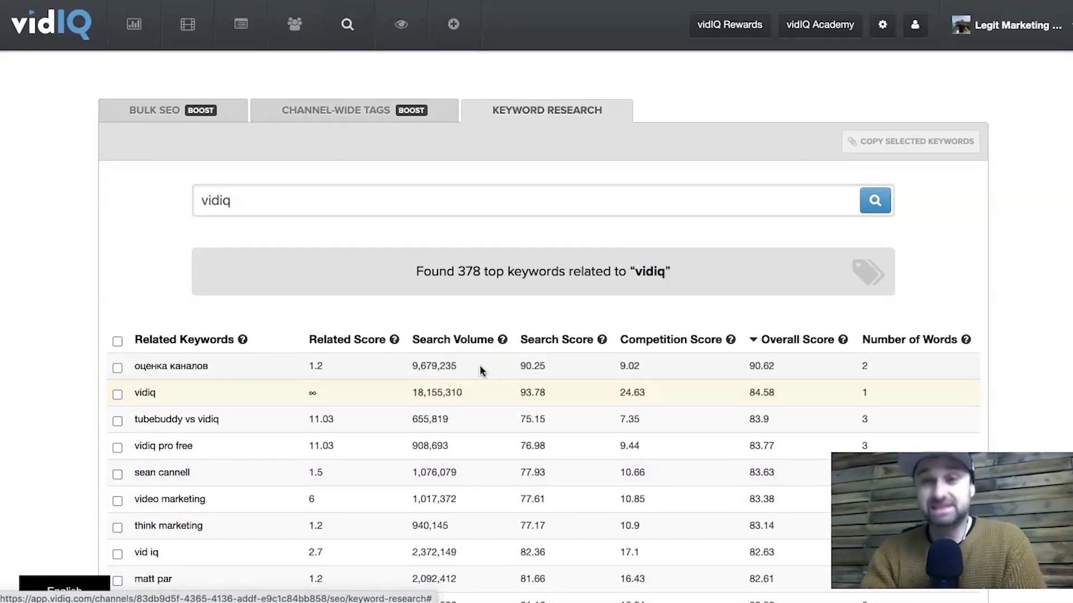
scroll(479, 370, down, 5)
scroll(479, 370, up, 6)
Change the keyword search to "vidiq review" and sort the related keywords by overall score, highest first
click(352, 201)
scroll(193, 411, down, 1)
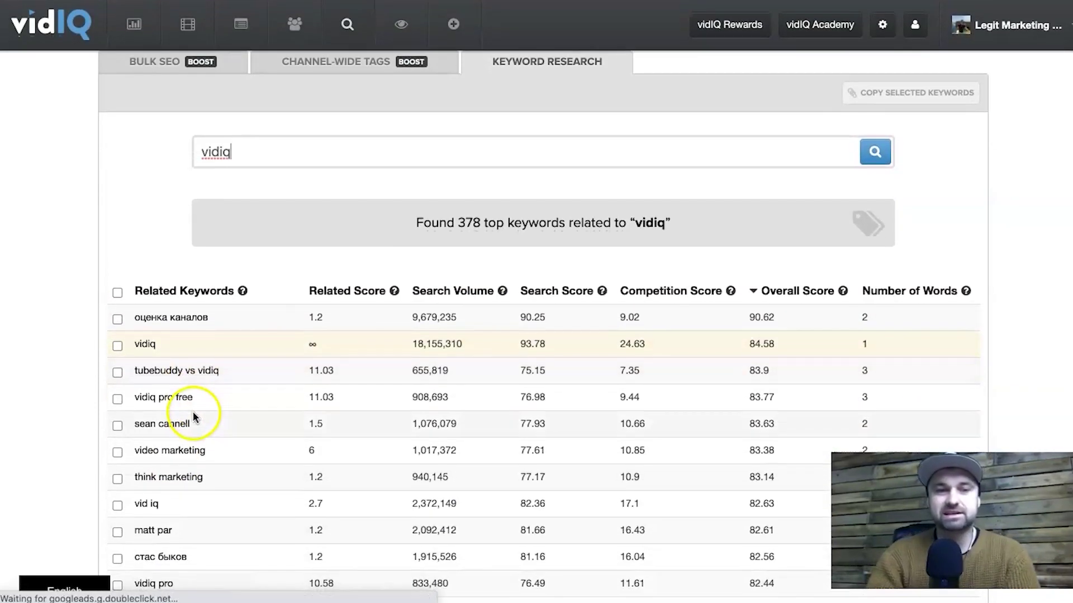
text(review)
click(869, 152)
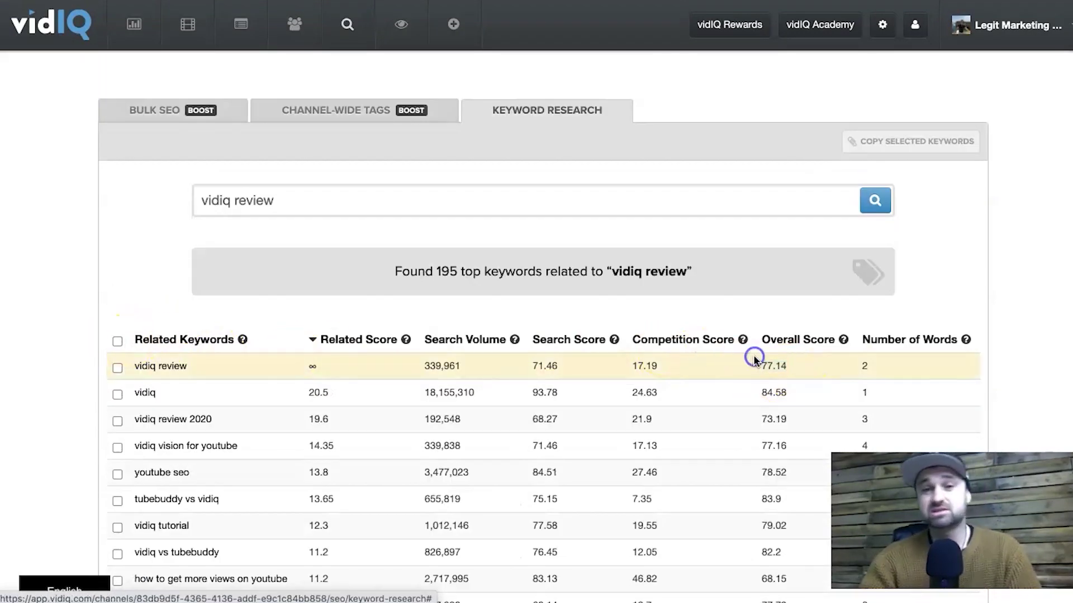
click(830, 341)
Look through the keywords related to "vidiq review" and switch to vidIQ's pricing page
scroll(699, 425, down, 15)
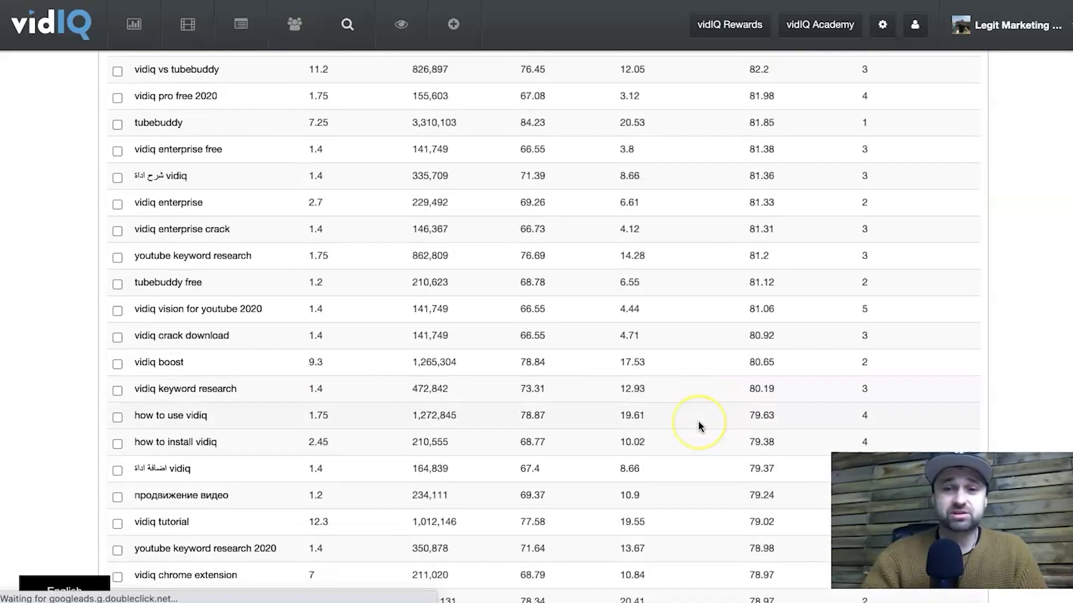
scroll(699, 425, up, 15)
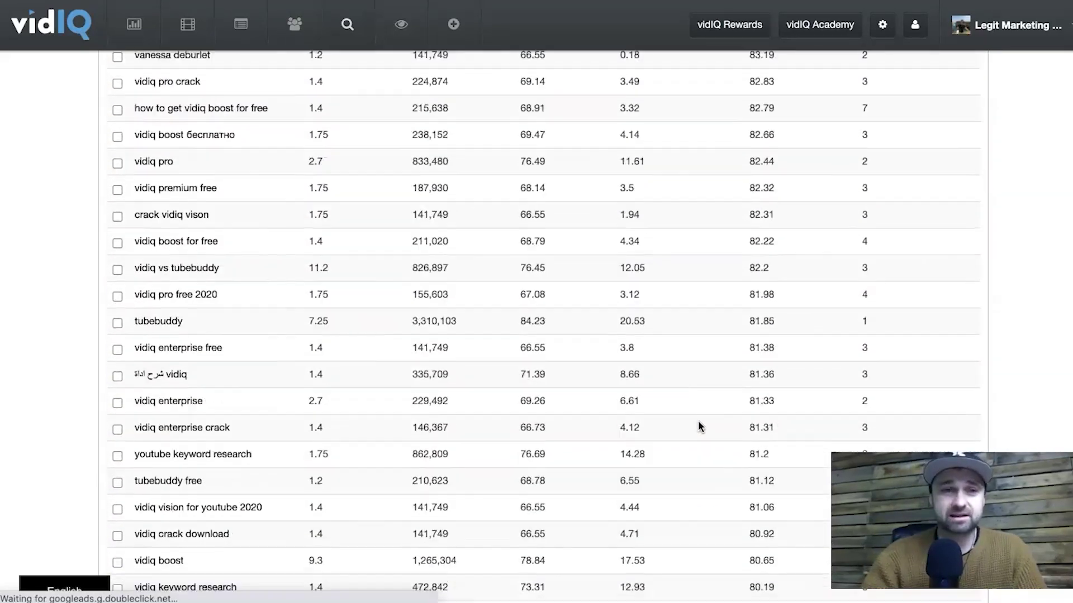
scroll(699, 426, up, 3)
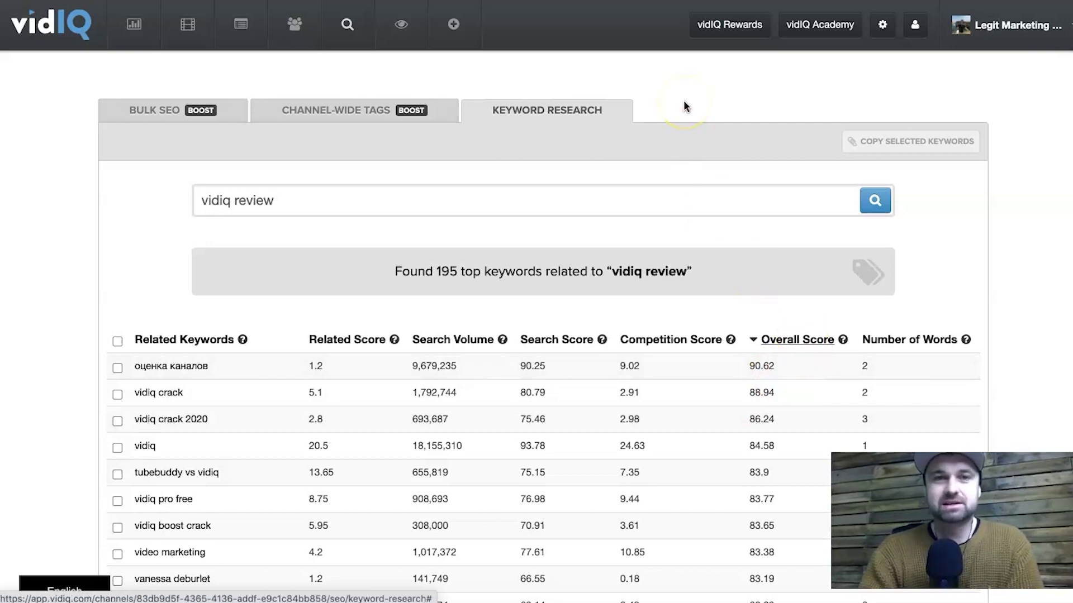
click(729, 25)
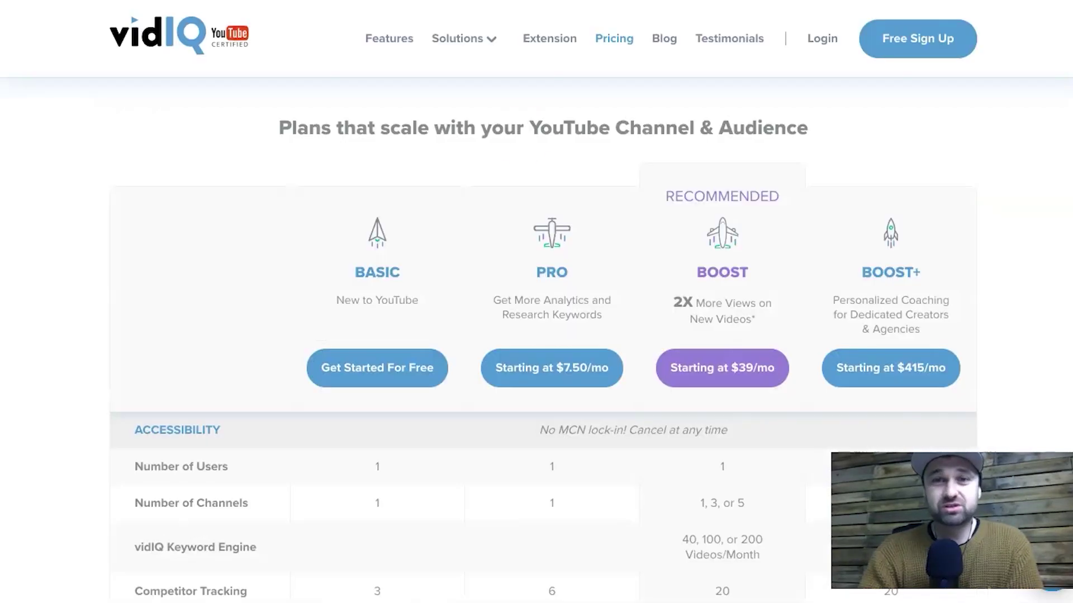